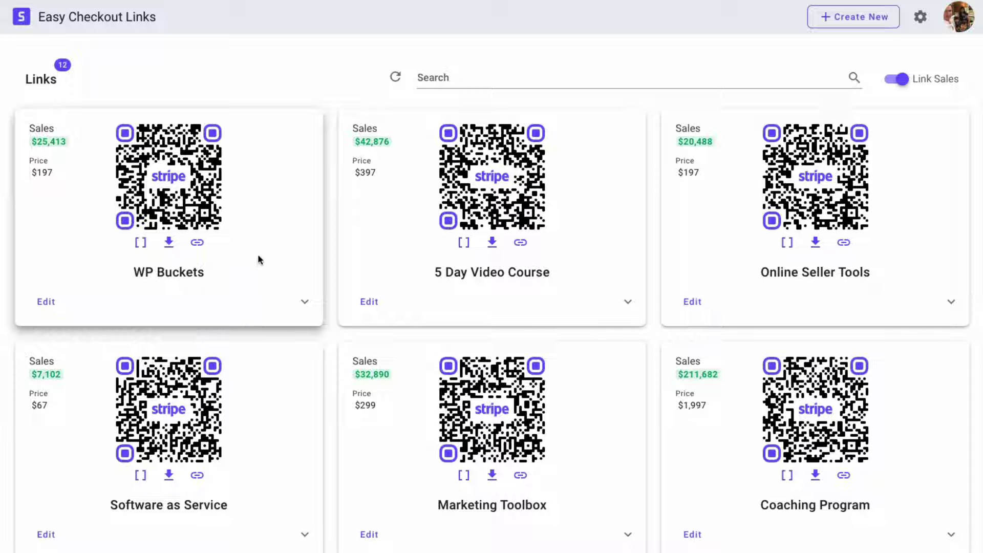
Open the new checkout link form, then close it without creating anything
scroll(179, 484, down, 1)
scroll(179, 484, down, 2)
scroll(179, 483, up, 2)
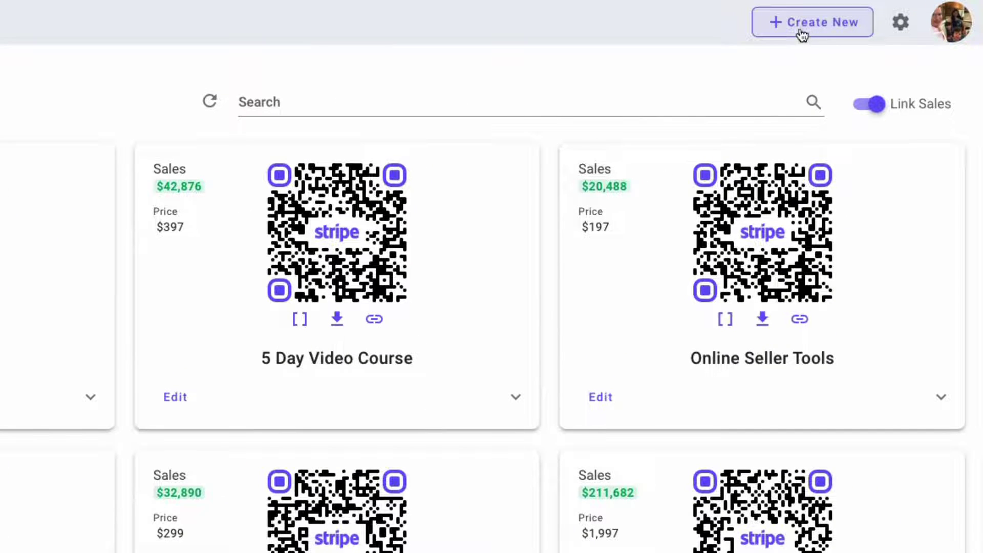
click(804, 32)
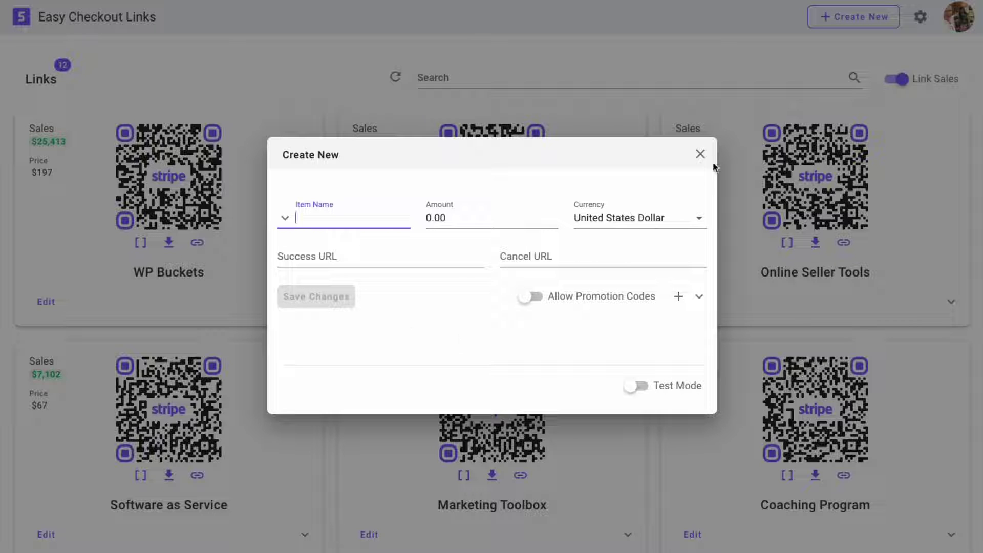
click(700, 153)
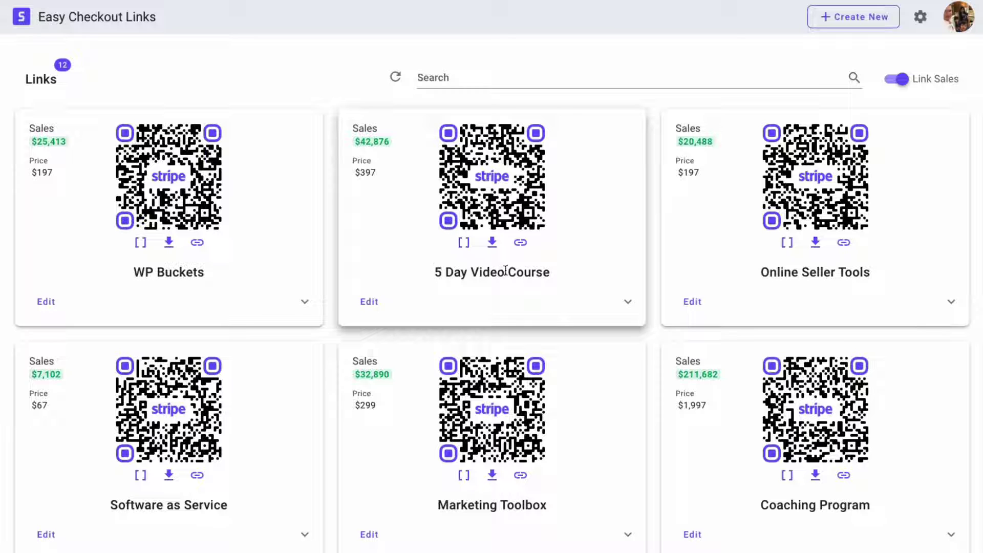
Open the 5 Day Video Course link page, copy its shortcode and download its QR code
click(474, 204)
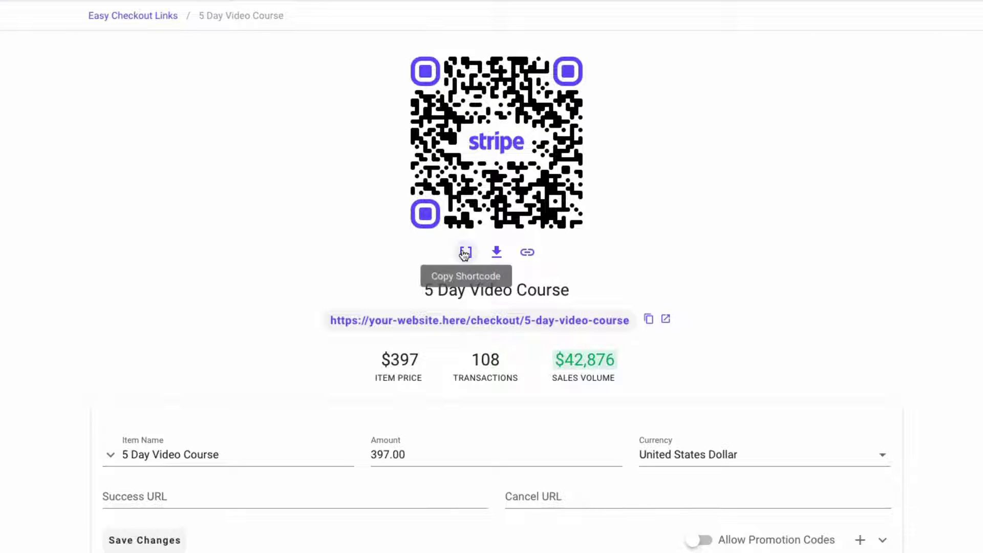
click(464, 252)
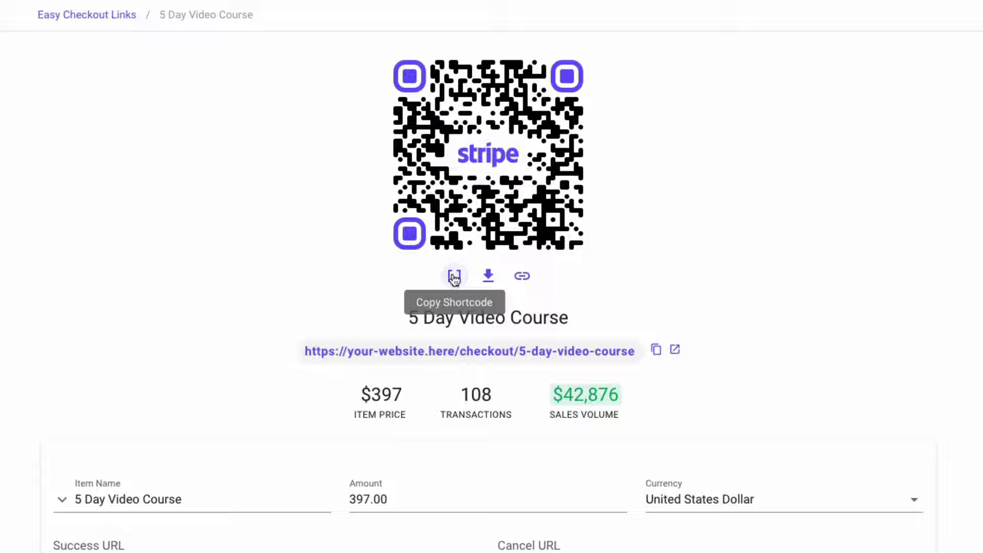
click(485, 278)
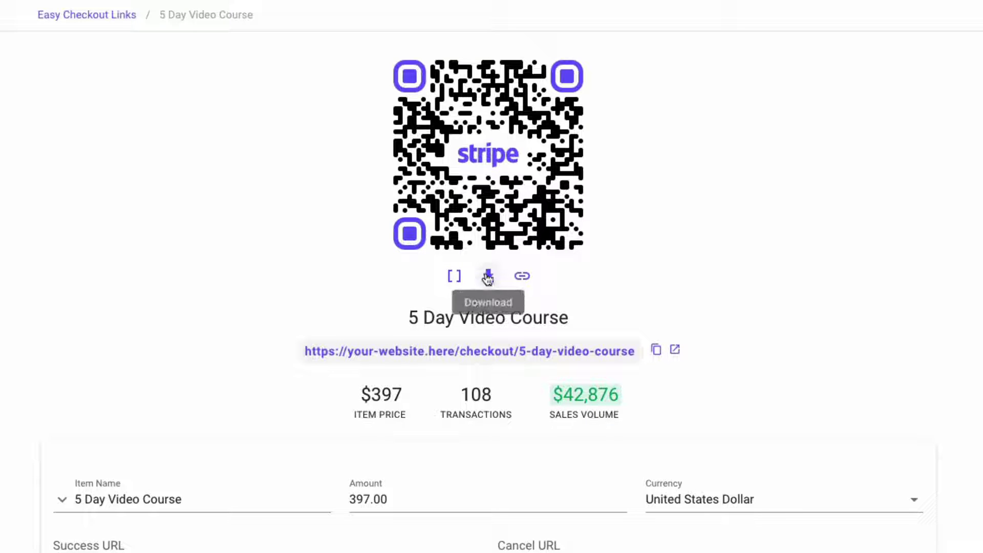
click(453, 277)
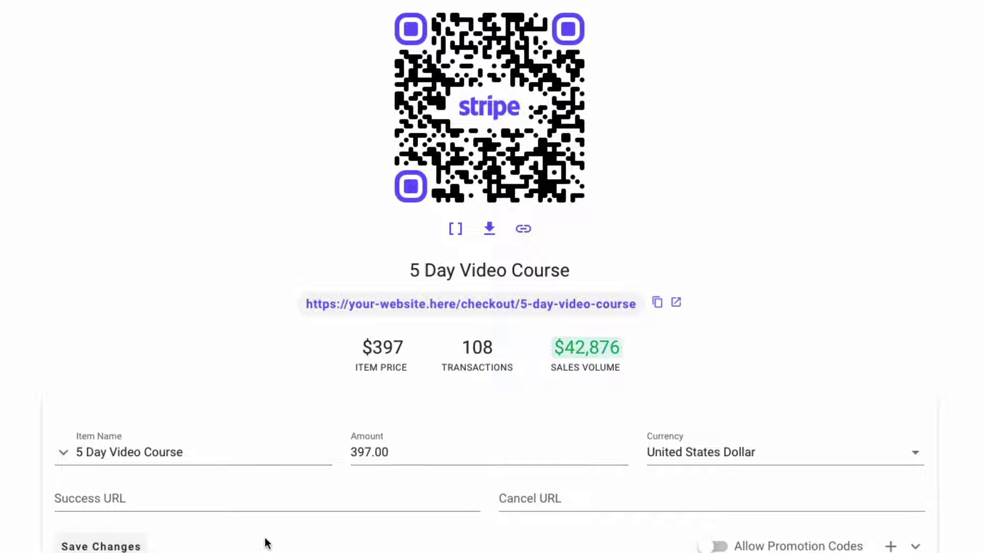
Expand, then collapse, the link name and URL slug settings
scroll(256, 539, down, 1)
scroll(256, 538, down, 2)
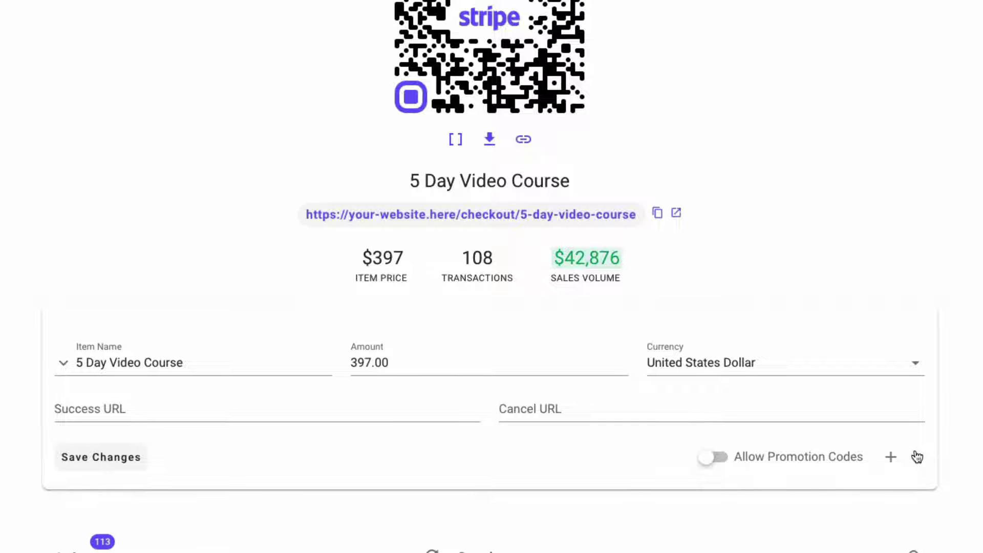
click(916, 456)
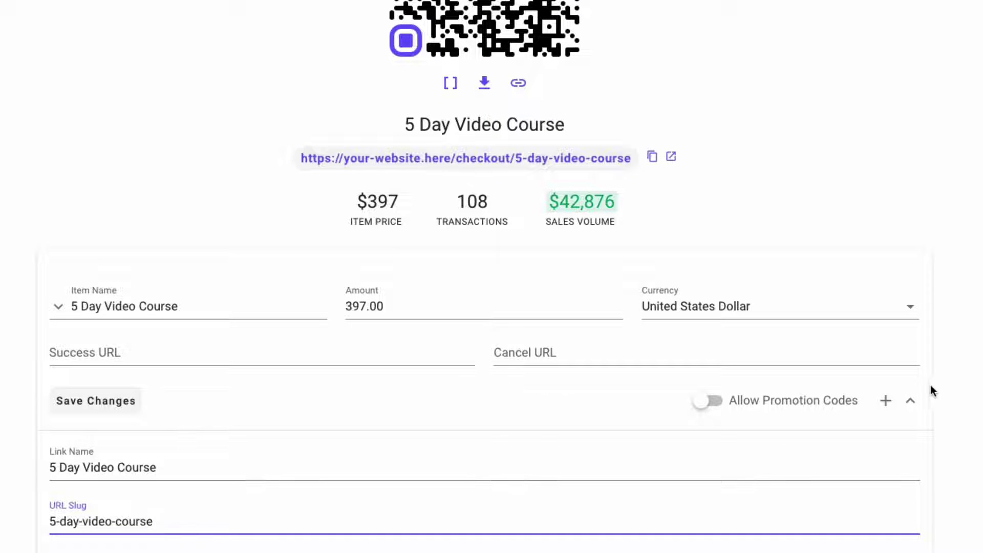
click(909, 400)
Scroll through the Sales table of 113 sales reaching back to Dec 8th 21
scroll(379, 358, down, 5)
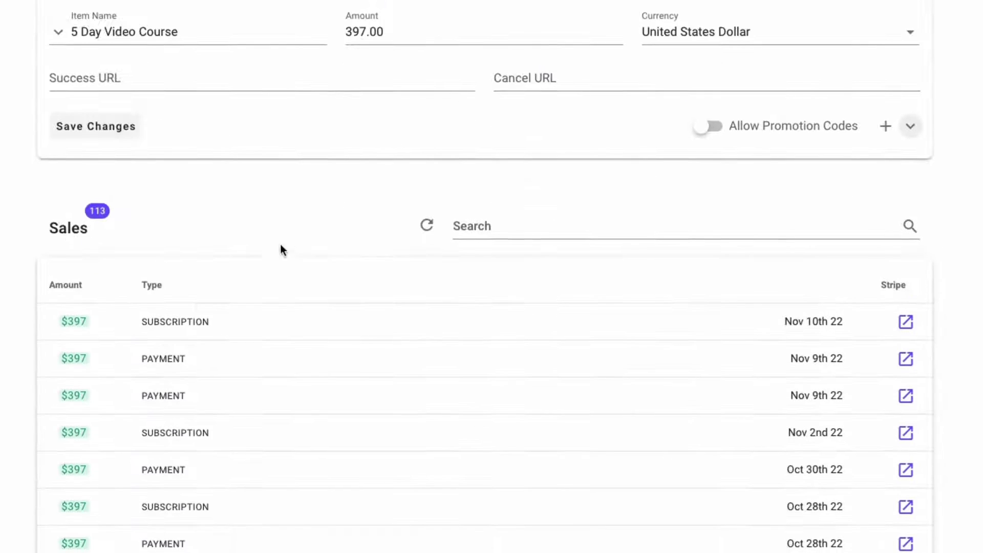
scroll(280, 250, down, 4)
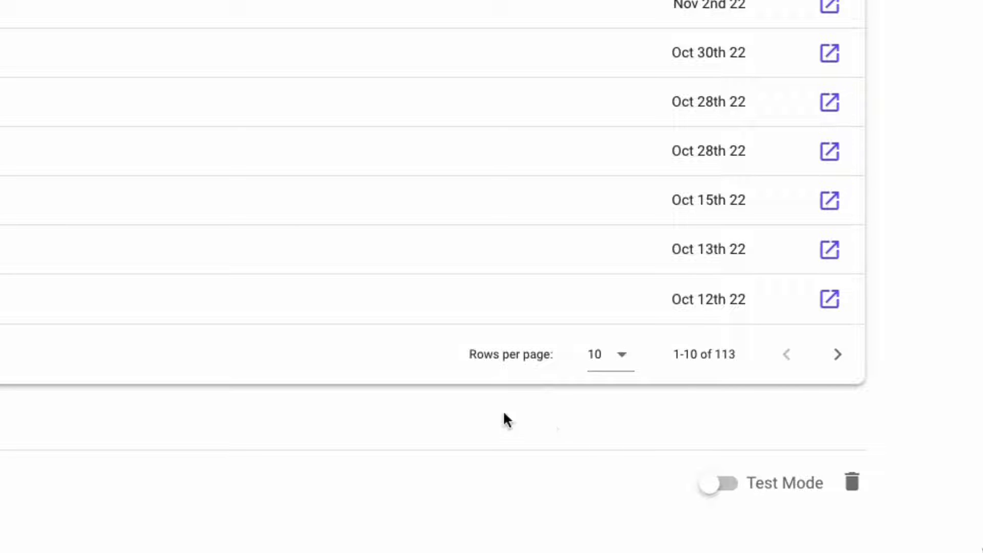
scroll(584, 527, up, 8)
scroll(660, 169, up, 3)
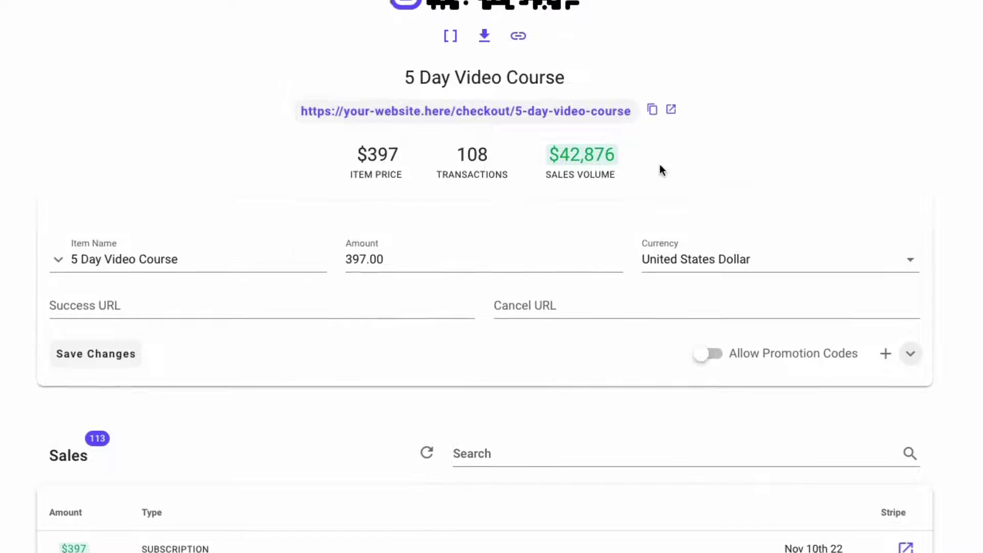
scroll(613, 529, down, 6)
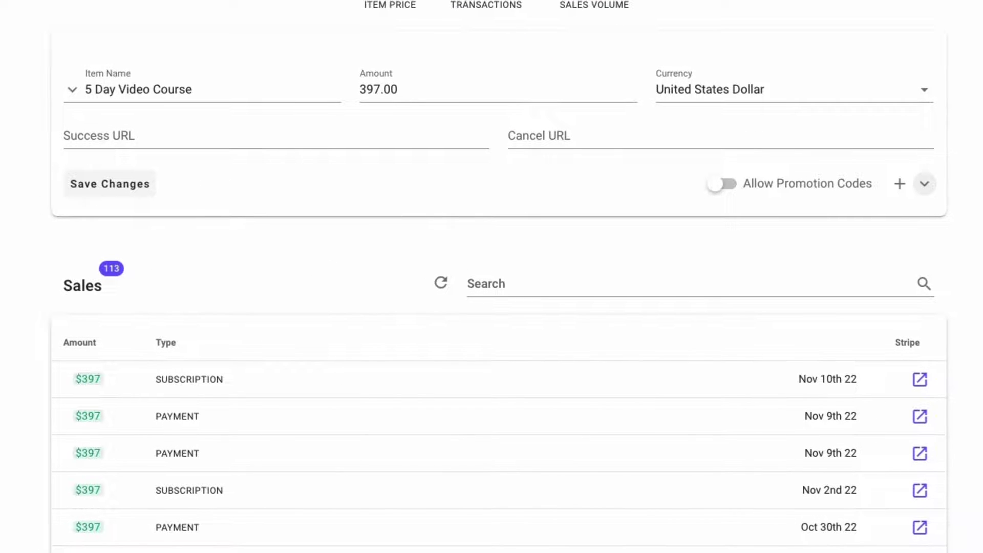
scroll(491, 277, up, 7)
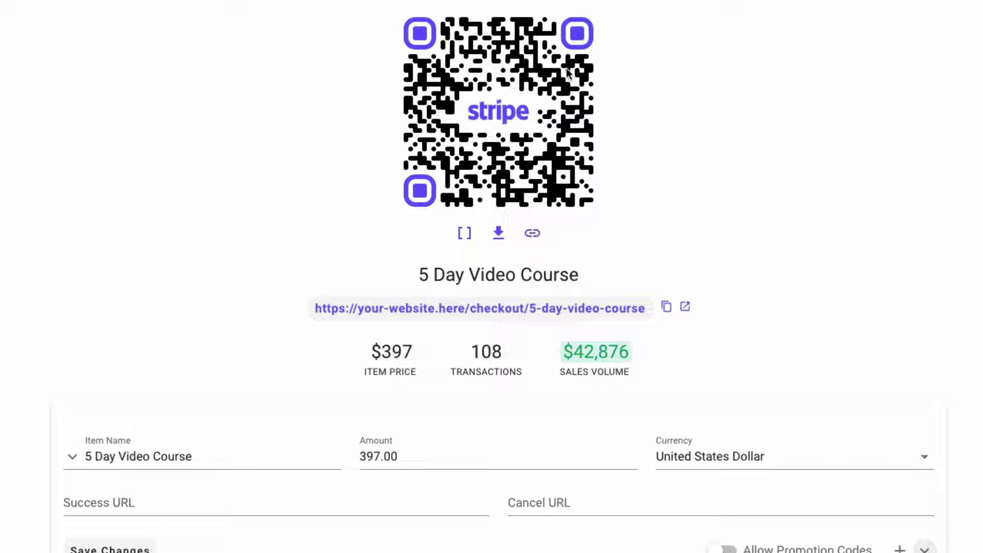
scroll(394, 271, down, 10)
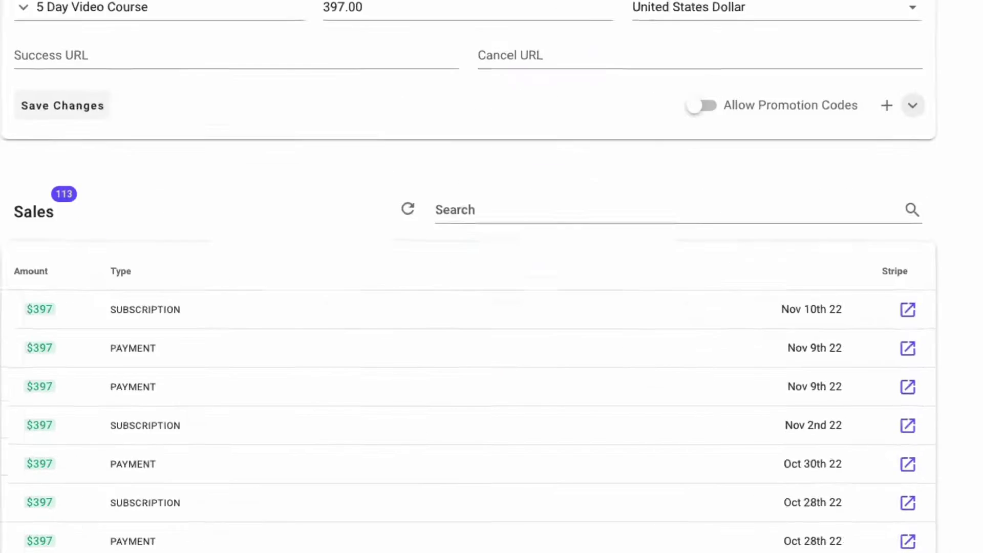
scroll(413, 112, up, 5)
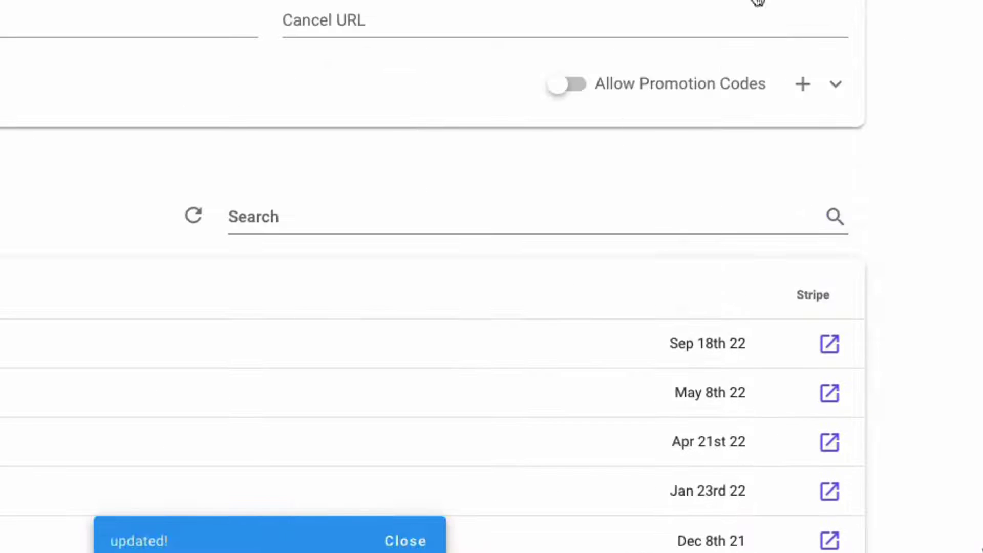
Return to the Links grid, where the course card shows a test-mode banner with $1,985 sales
scroll(426, 230, up, 5)
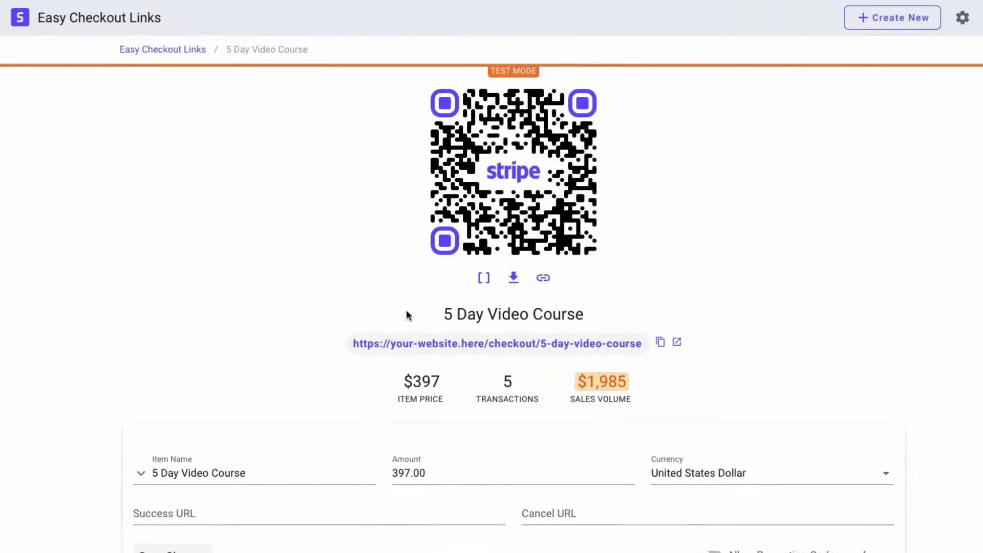
click(197, 61)
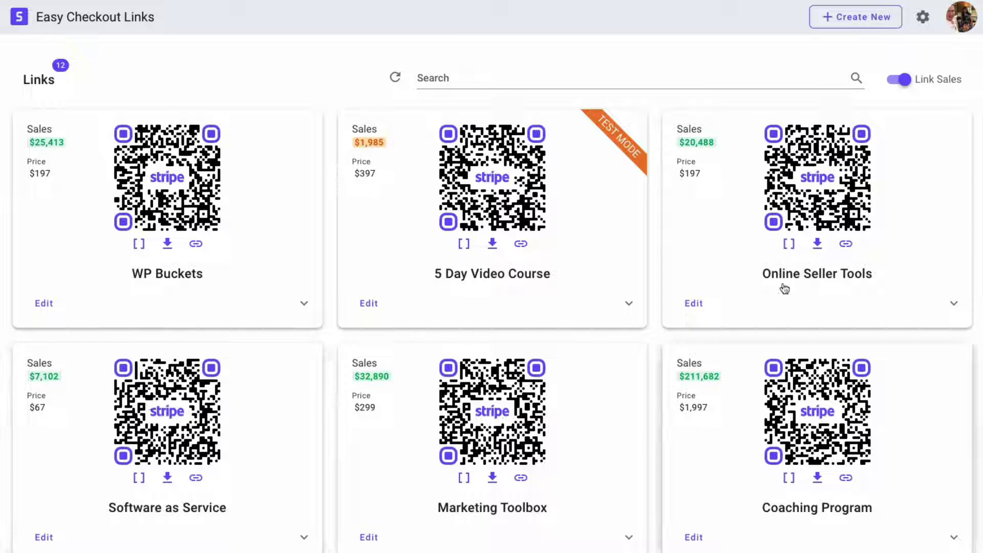
Turn off Test Mode on the 5 Day Video Course link and return to the Links grid
scroll(576, 508, down, 7)
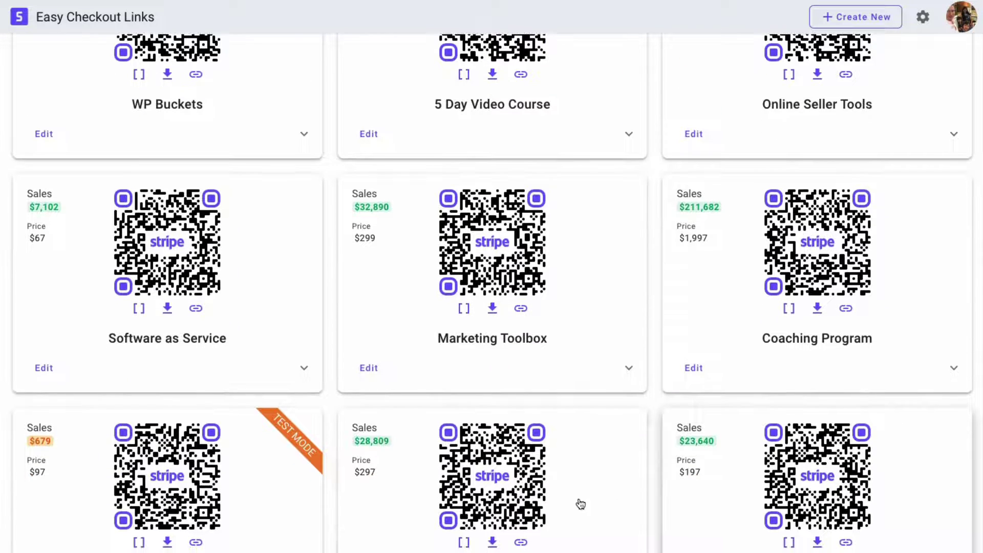
scroll(576, 508, down, 2)
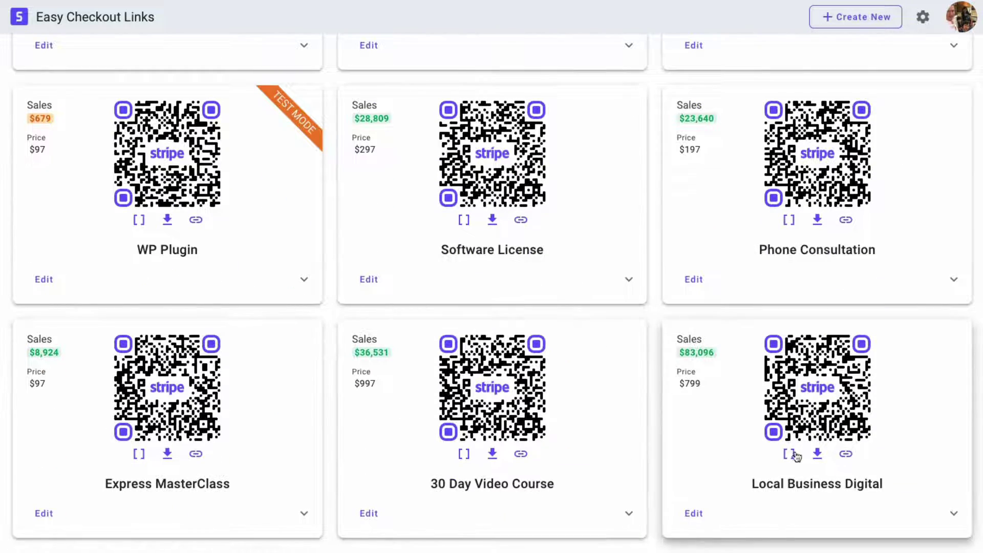
scroll(739, 450, up, 10)
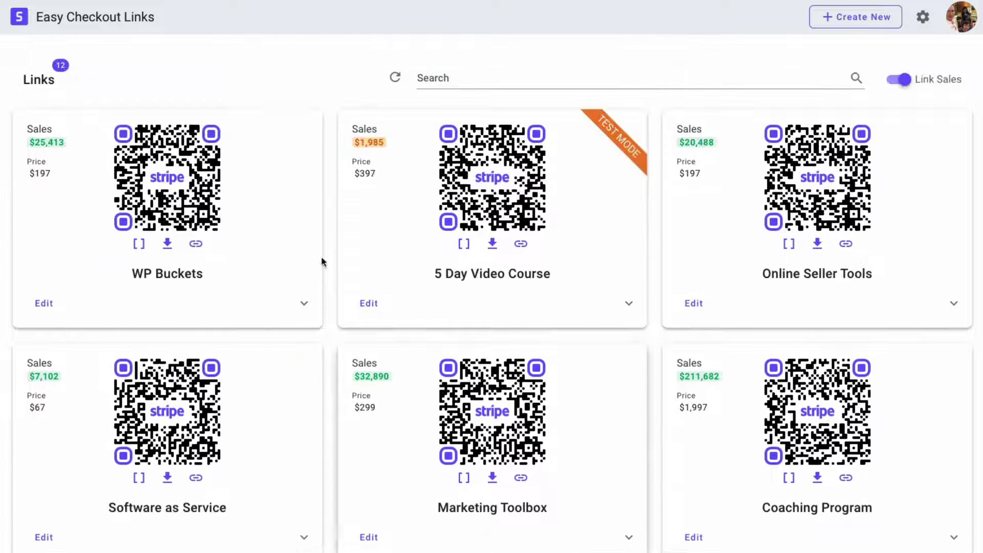
click(495, 209)
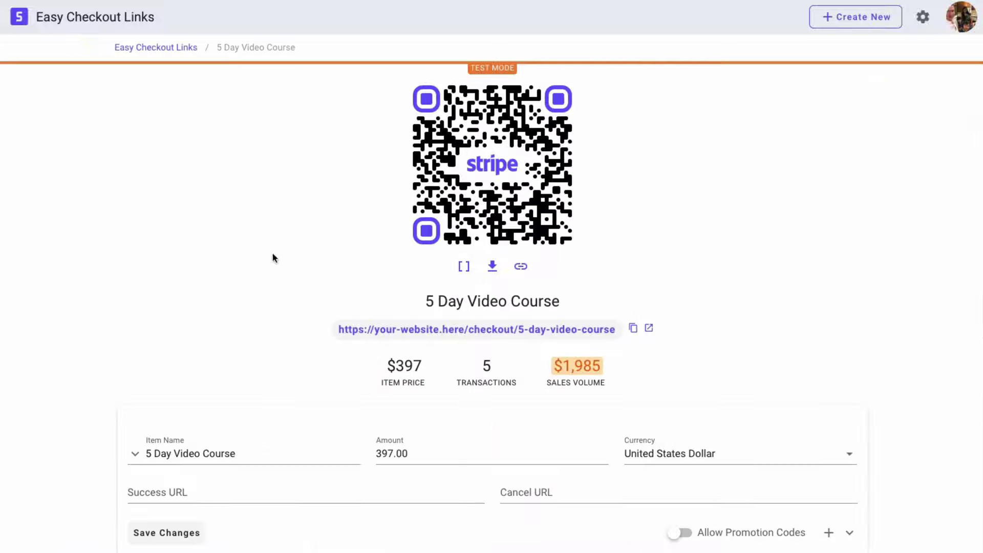
scroll(624, 384, down, 3)
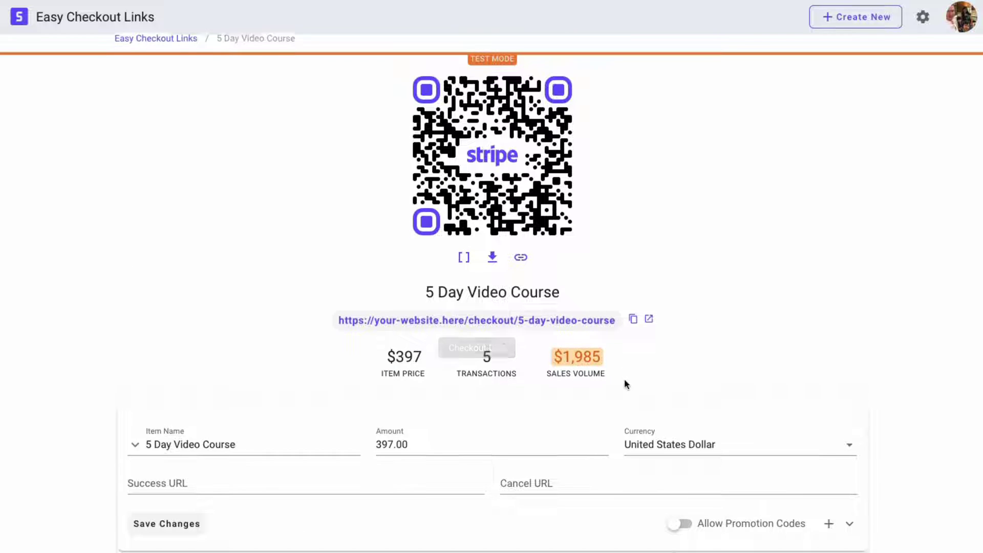
scroll(811, 509, down, 5)
click(811, 509)
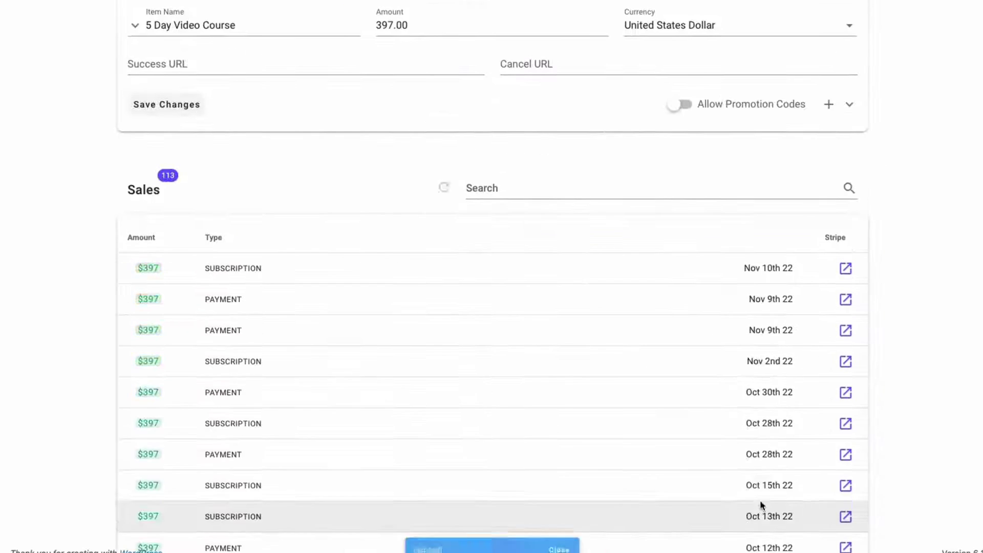
scroll(702, 258, up, 8)
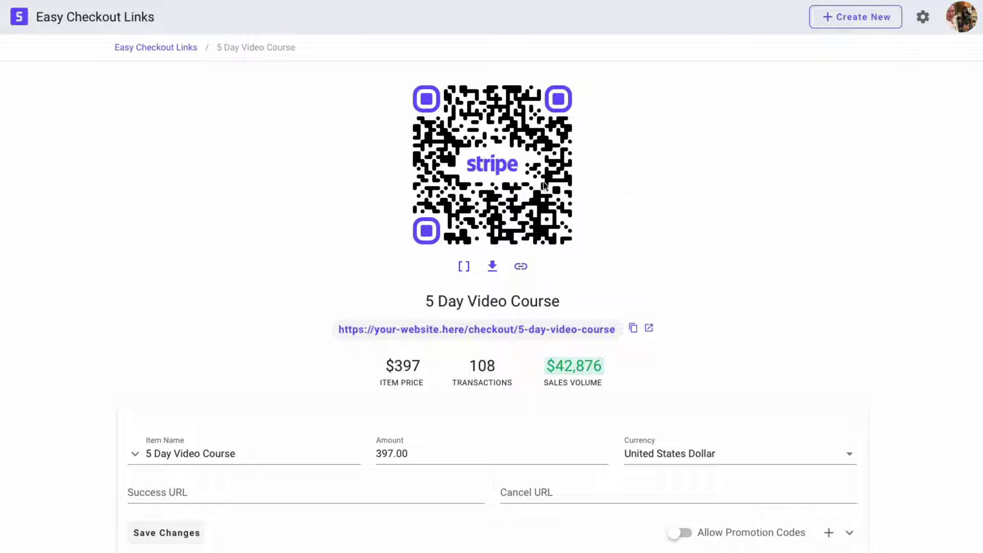
click(176, 48)
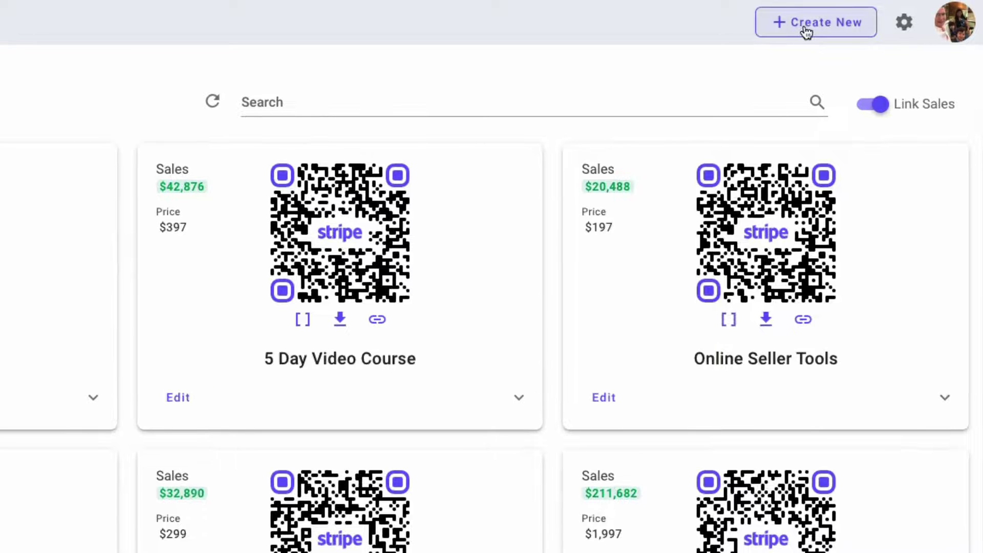
Start a new link named 'Your Product' priced 100 in United States Dollars
click(805, 30)
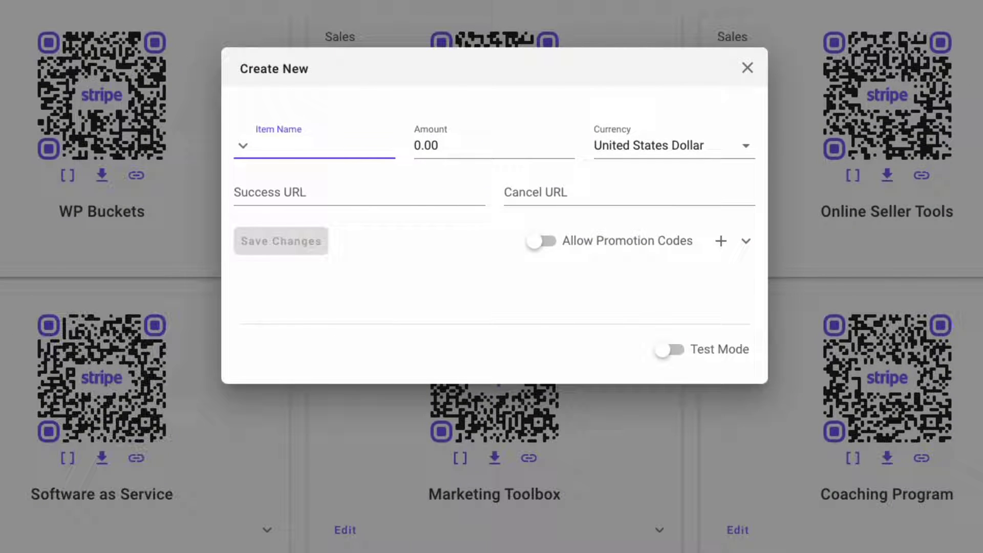
text(Y)
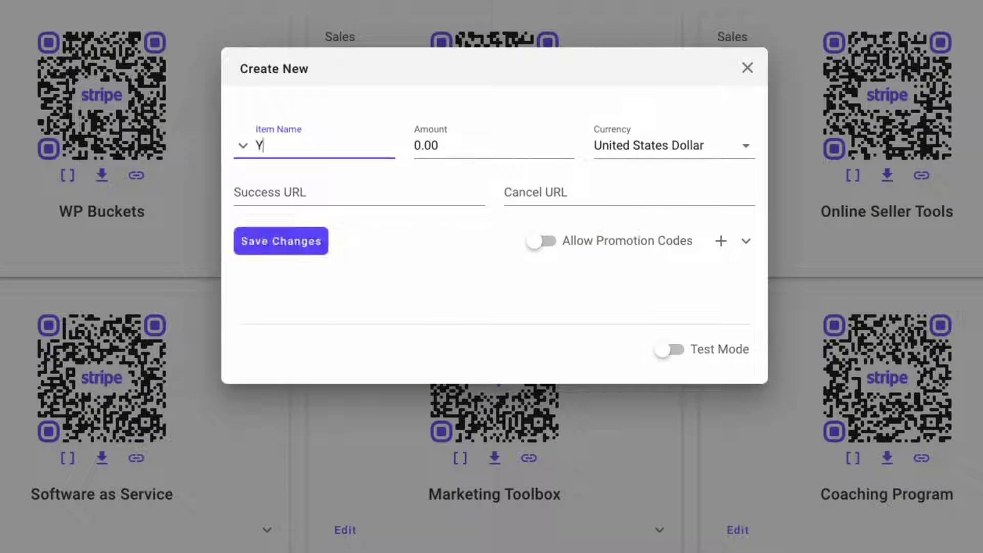
text(our Product)
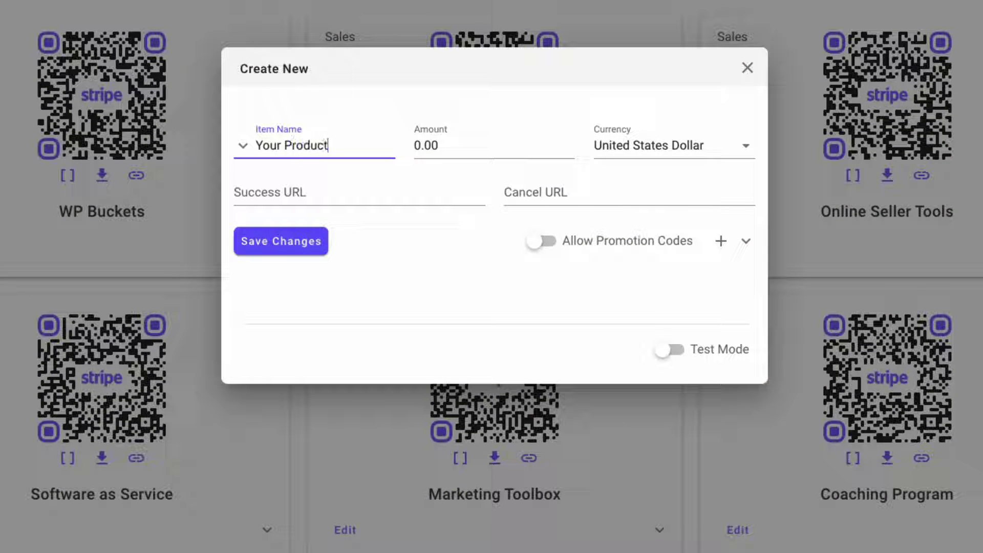
key(Tab)
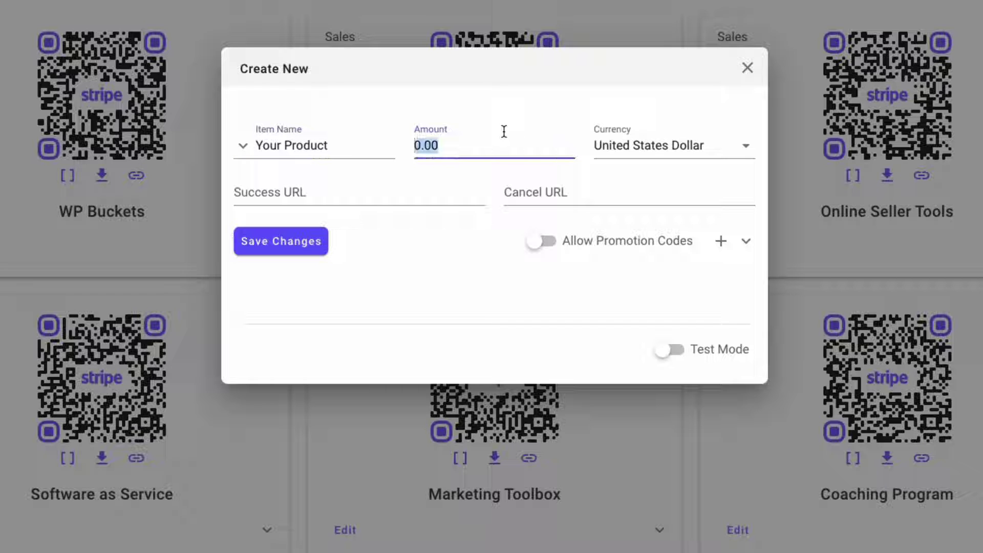
text(100)
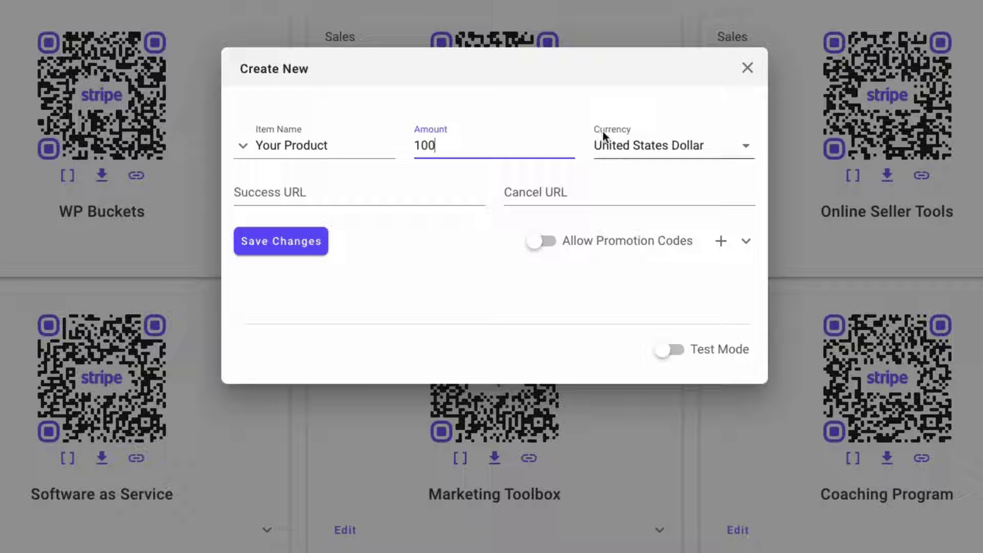
click(614, 131)
scroll(643, 252, down, 5)
scroll(650, 259, down, 3)
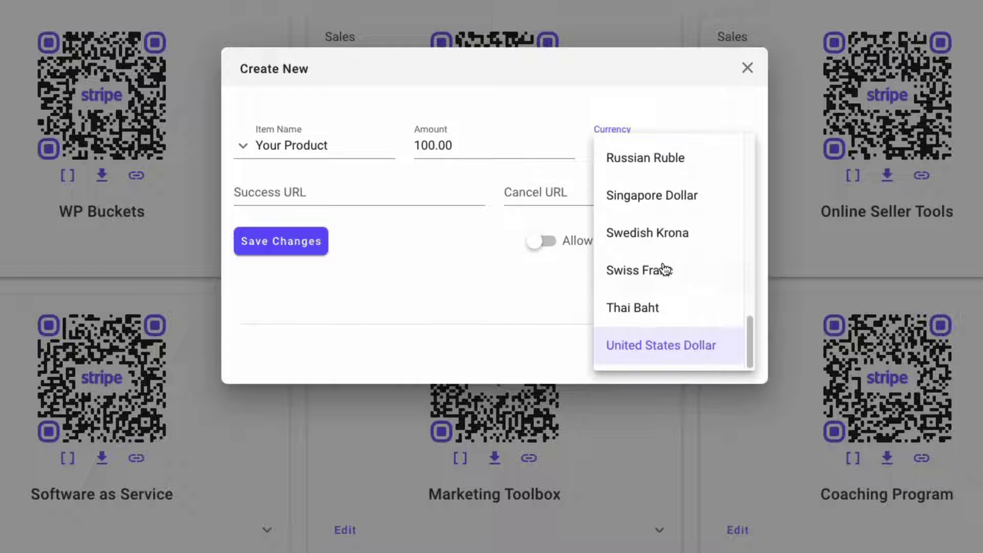
click(405, 246)
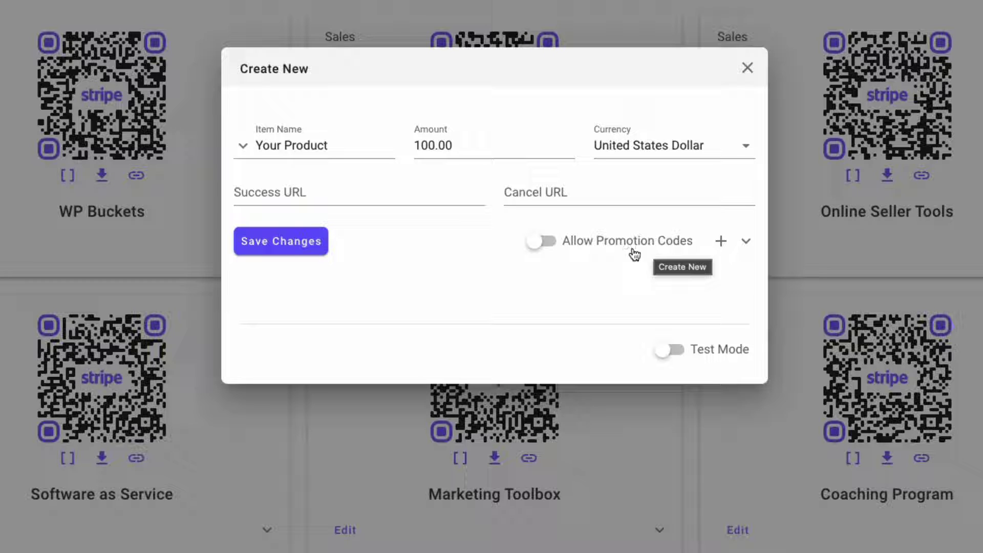
Save the Your Product link and copy its shortcode
click(295, 247)
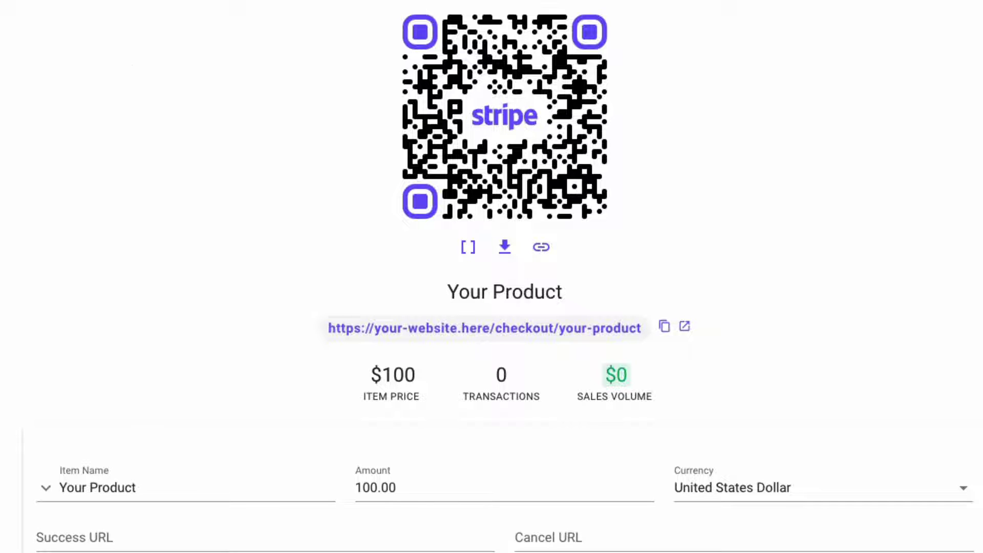
click(470, 255)
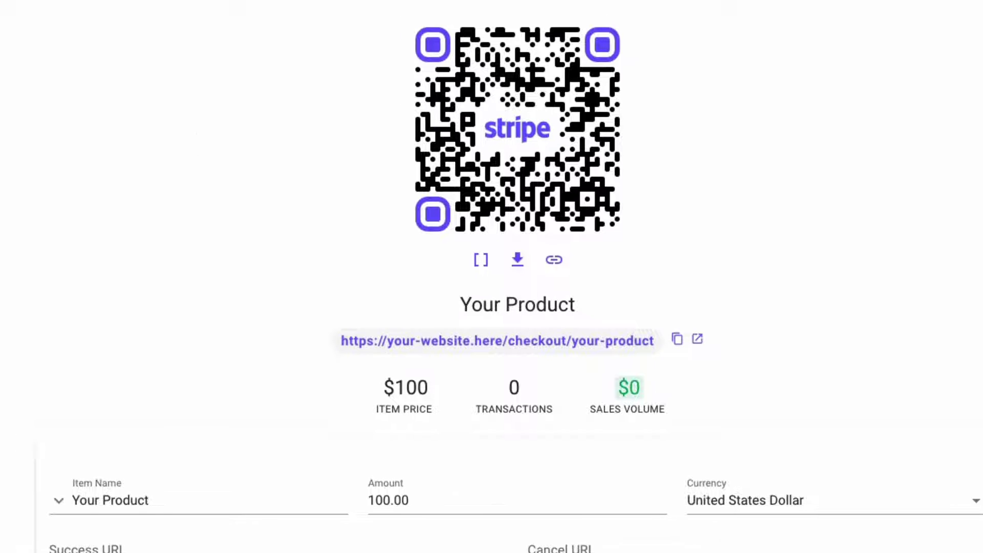
click(349, 26)
Paste the easy_checkout_qr shortcode into the QR Code page, update it, and view the live page
click(297, 137)
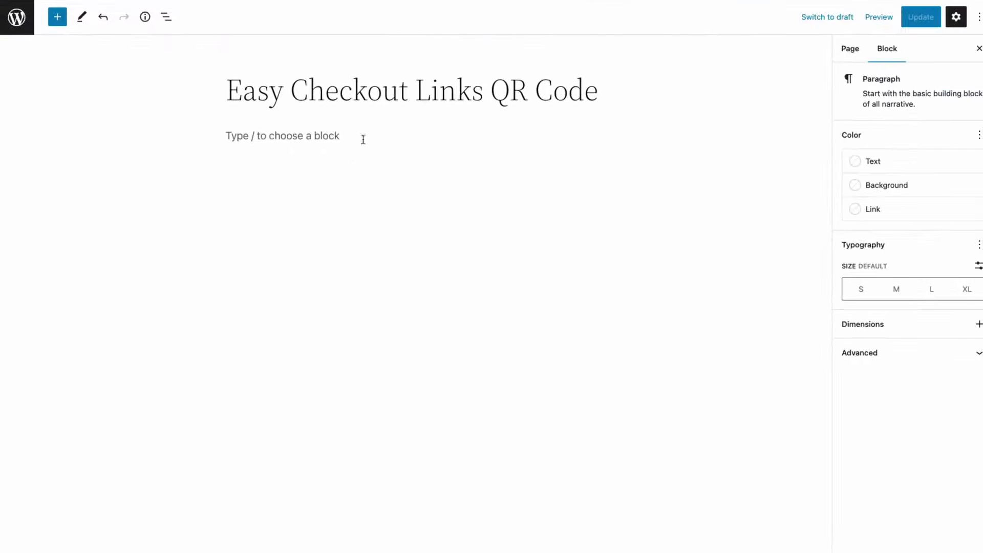
text([easy_checkout_qr id="13" text="scan or tap to pay" size="300" border="2"])
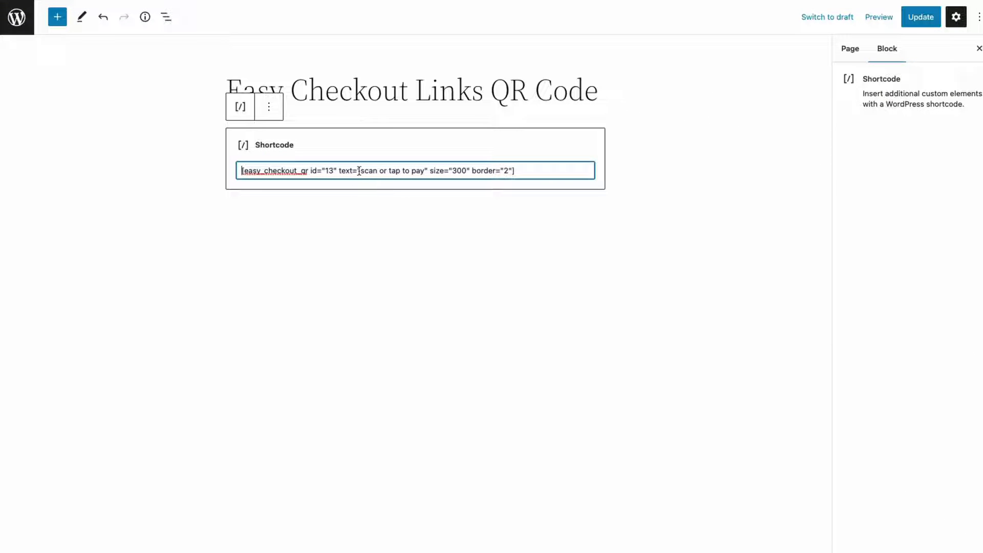
drag(359, 170, 419, 172)
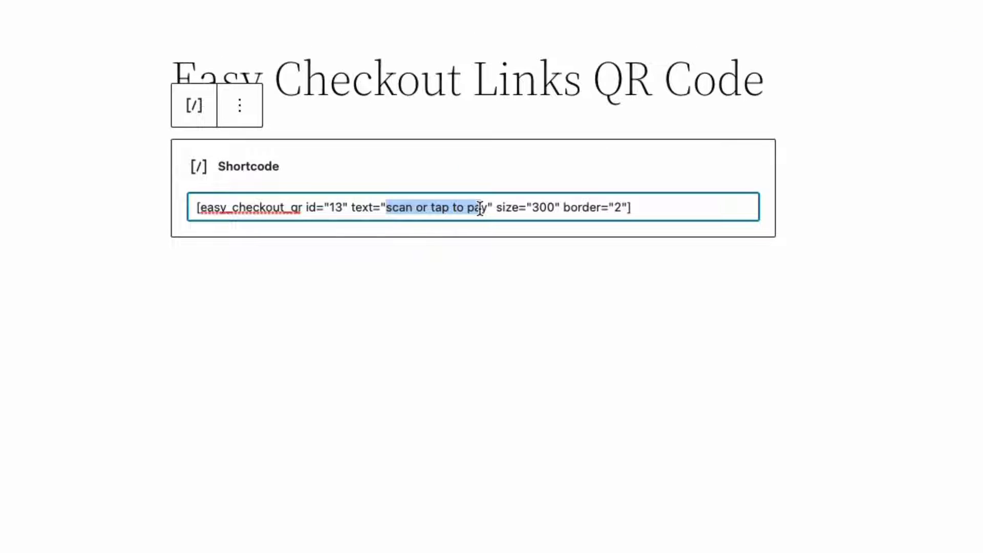
drag(480, 207, 486, 207)
click(487, 207)
click(560, 208)
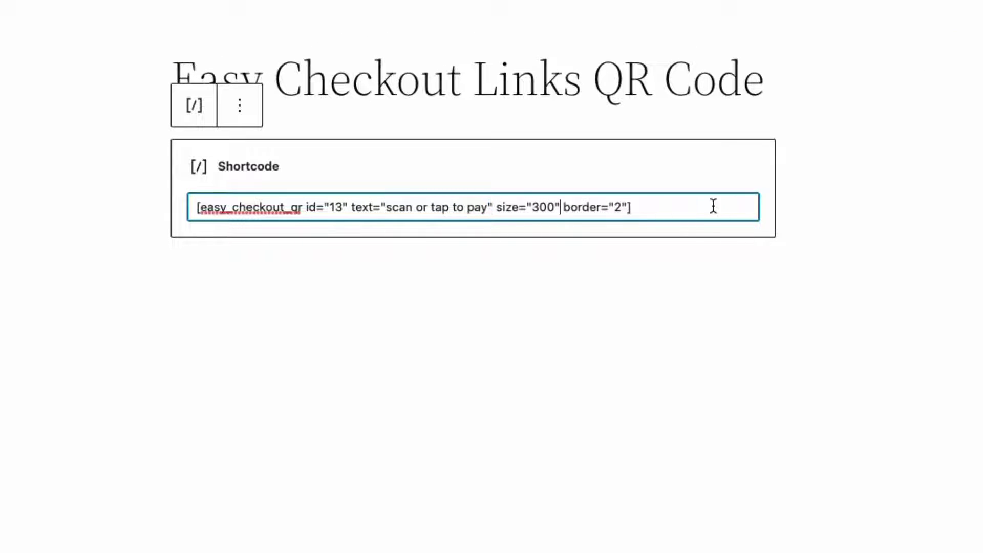
click(977, 5)
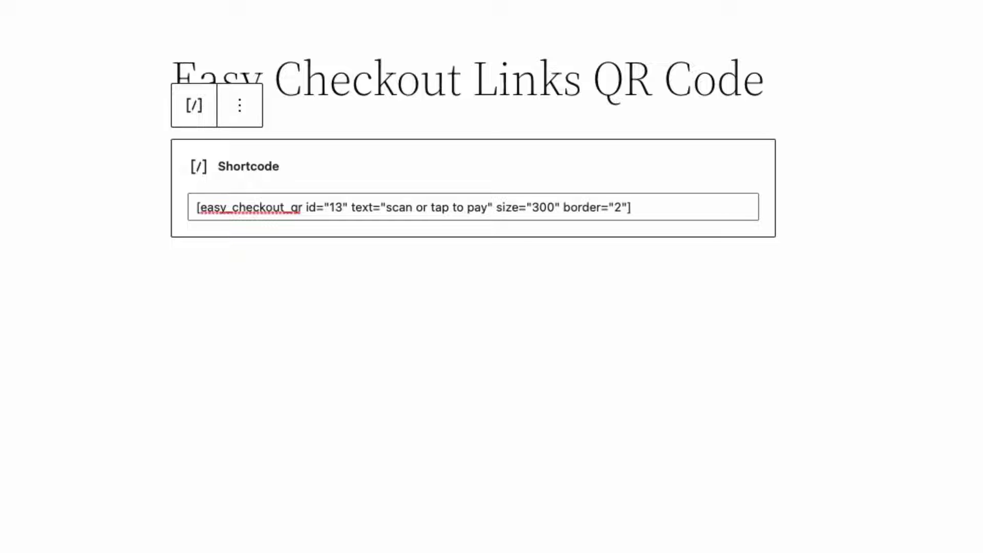
click(496, 21)
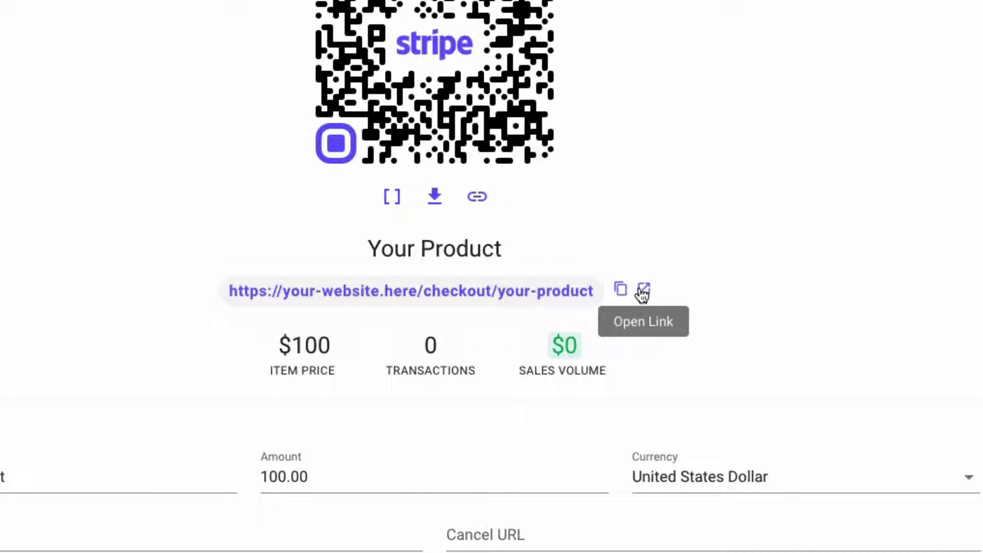
Turn on test mode for Your Product and open its $100.00 Stripe checkout page
click(642, 291)
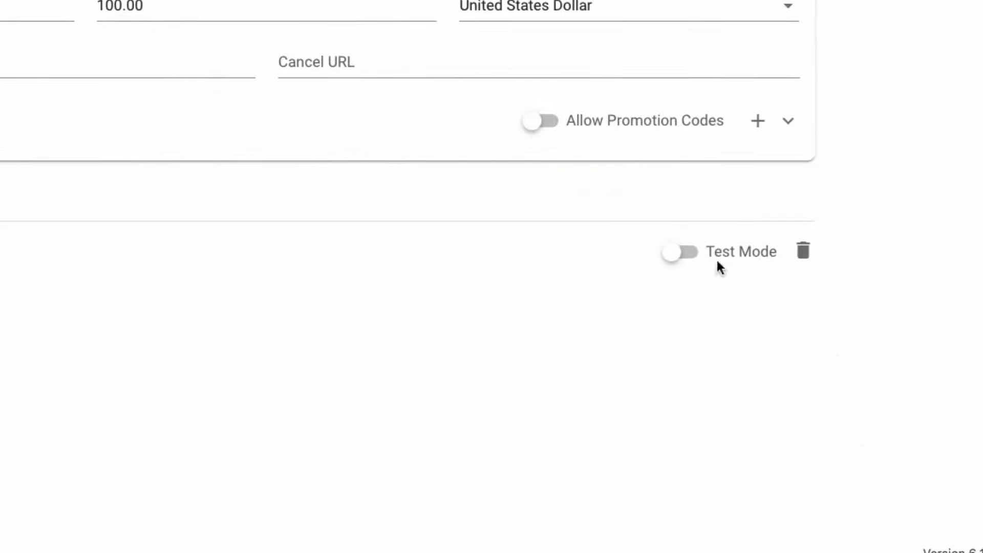
click(723, 258)
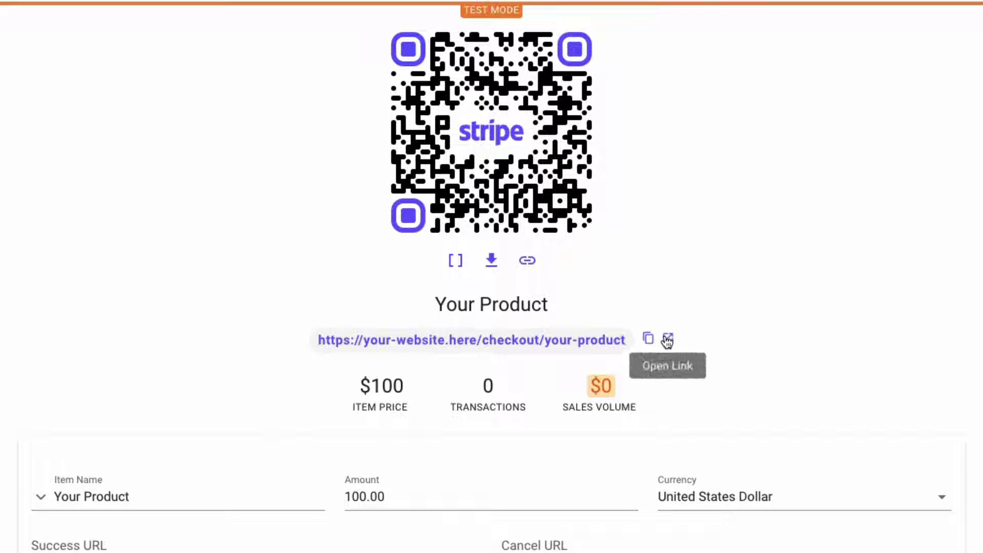
click(667, 347)
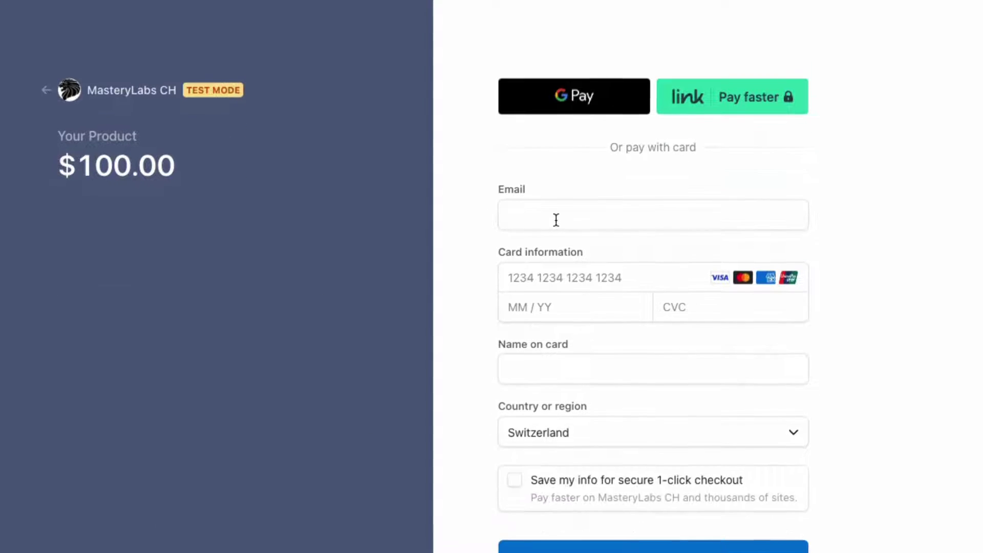
Enter the customer's e-mail address in the checkout form
click(556, 163)
text(cusom)
text(a)
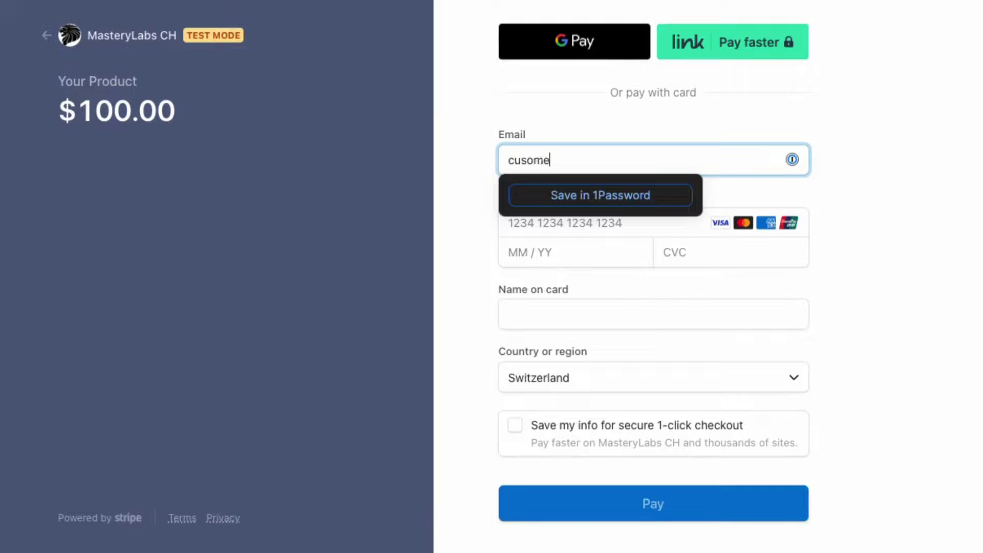
key(ctrl+a)
text(your@customer.com)
key(Tab)
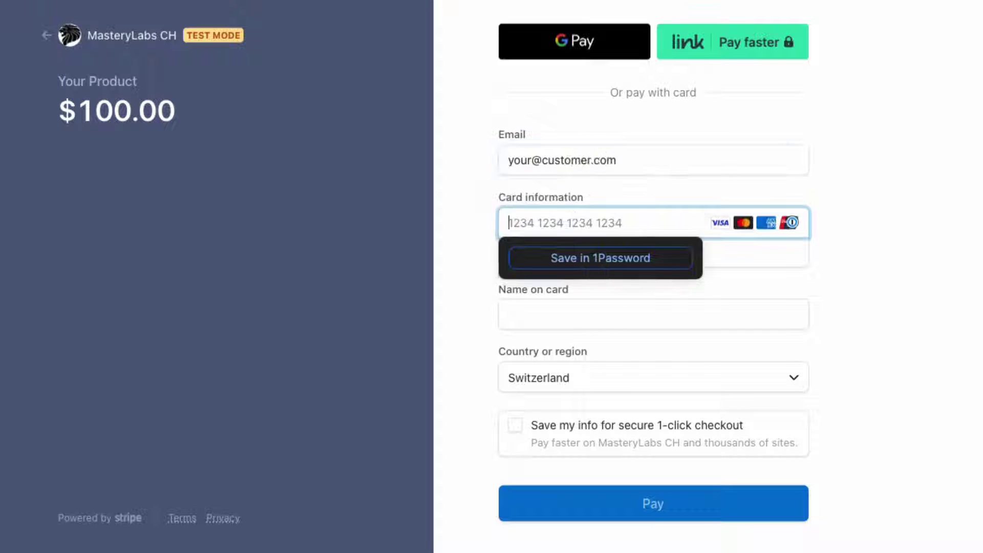
click(899, 144)
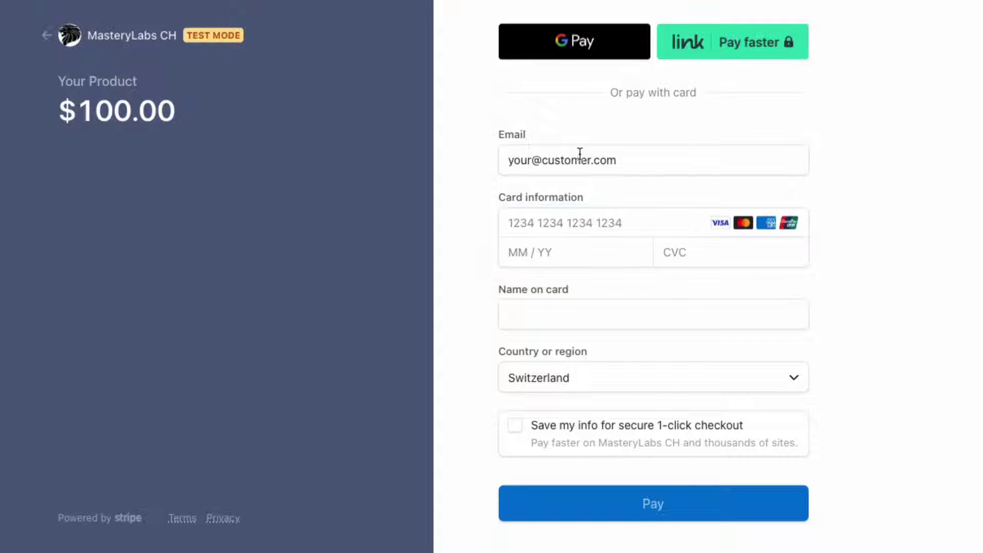
click(592, 224)
text(424)
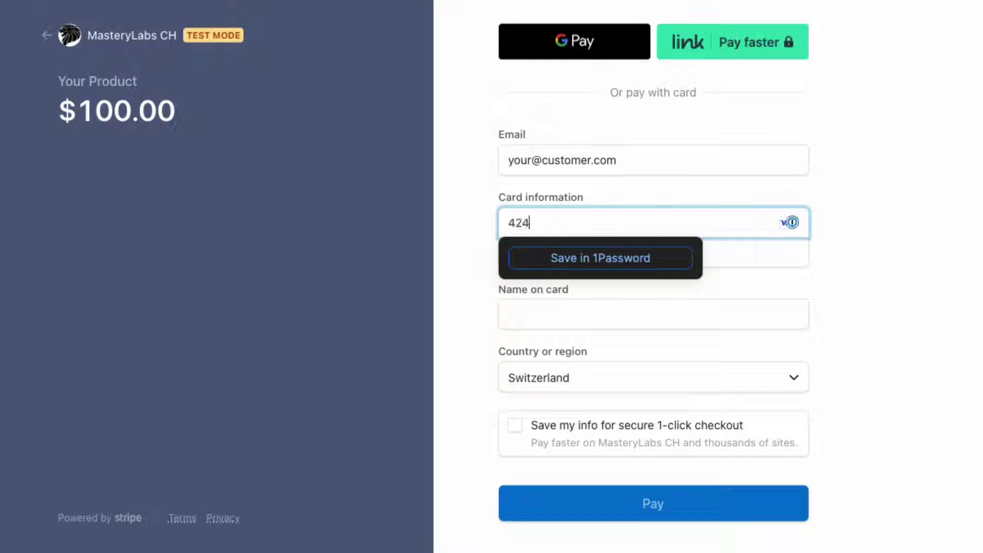
text(2 4242 4242 )
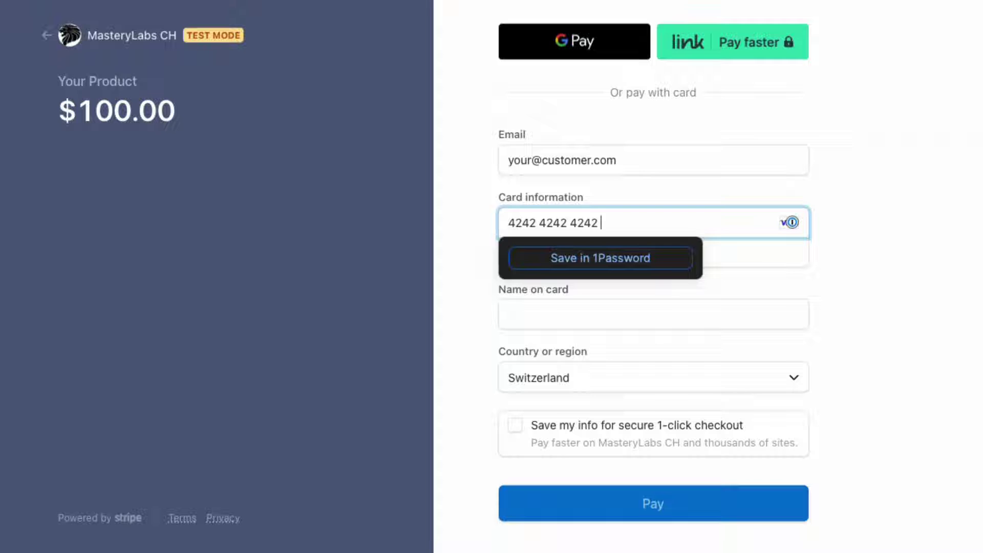
text(4242)
click(879, 269)
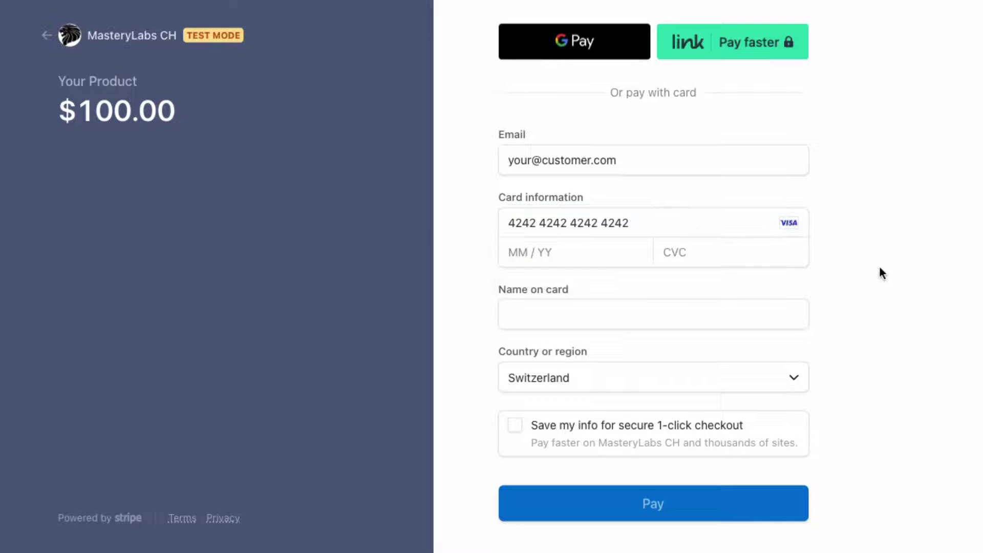
click(576, 246)
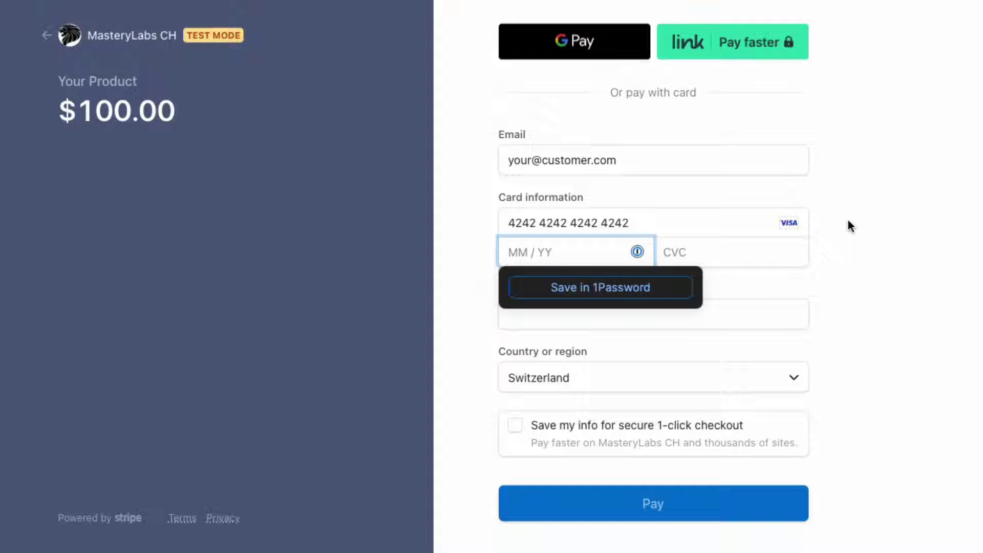
text(12 /25)
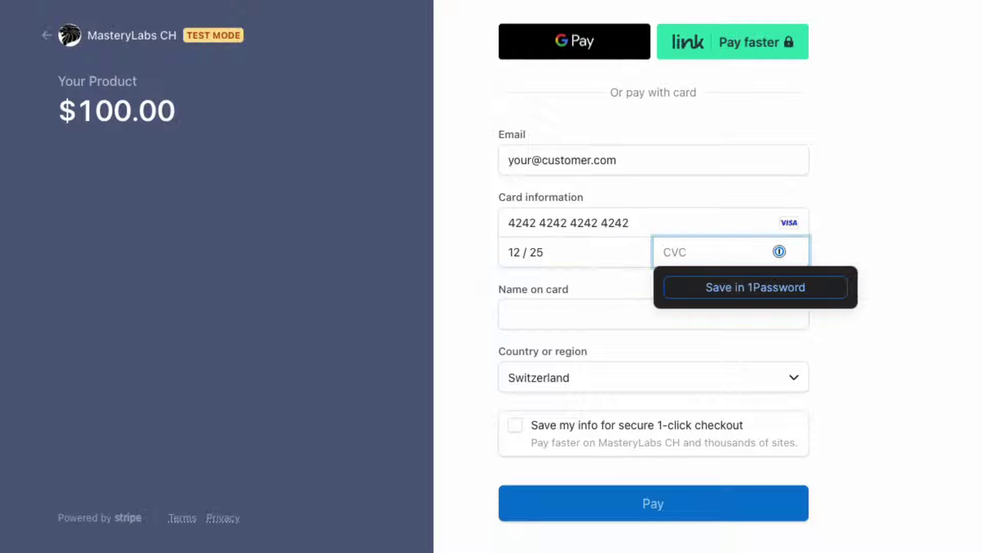
text(456)
Fill in the cardholder's name and submit the $100.00 test payment
click(647, 316)
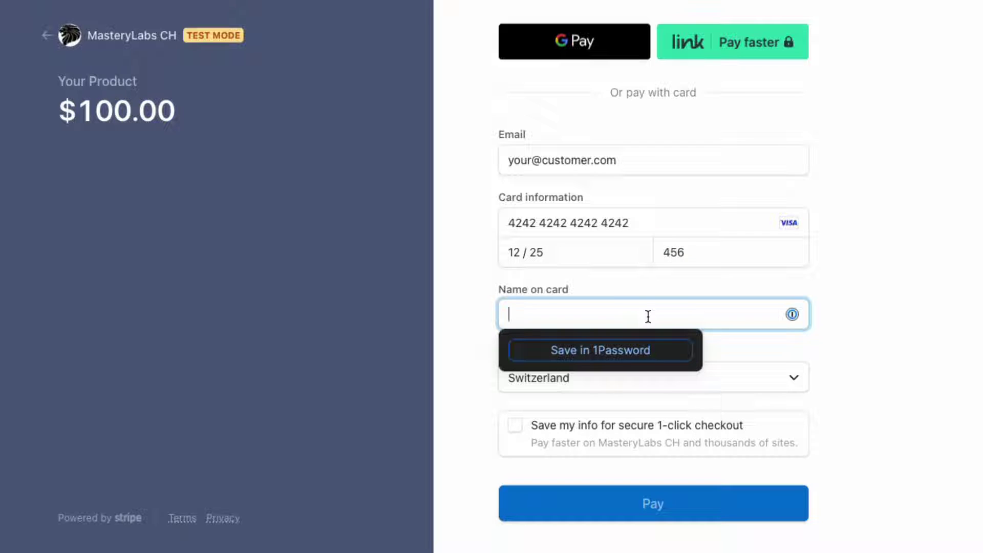
text(James Bond)
key(Tab)
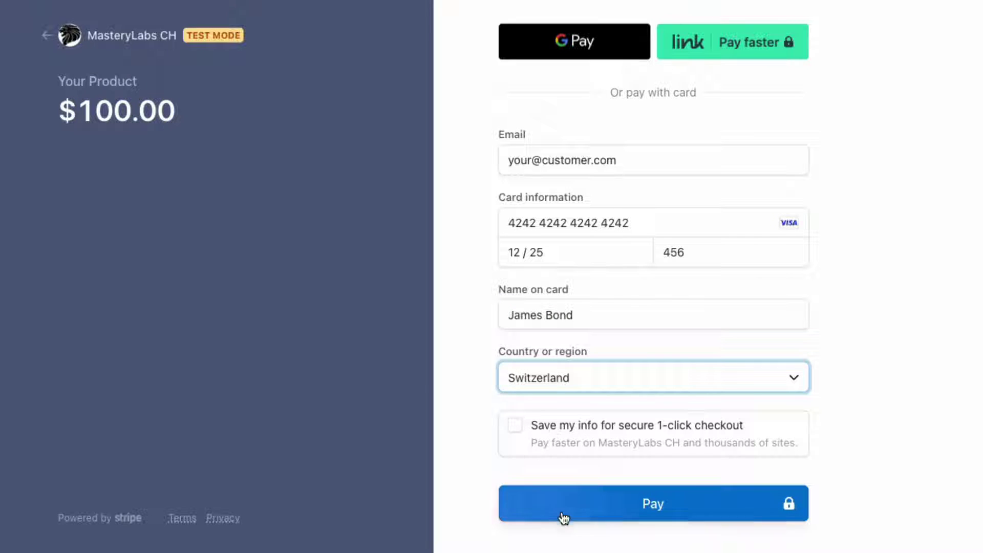
click(587, 514)
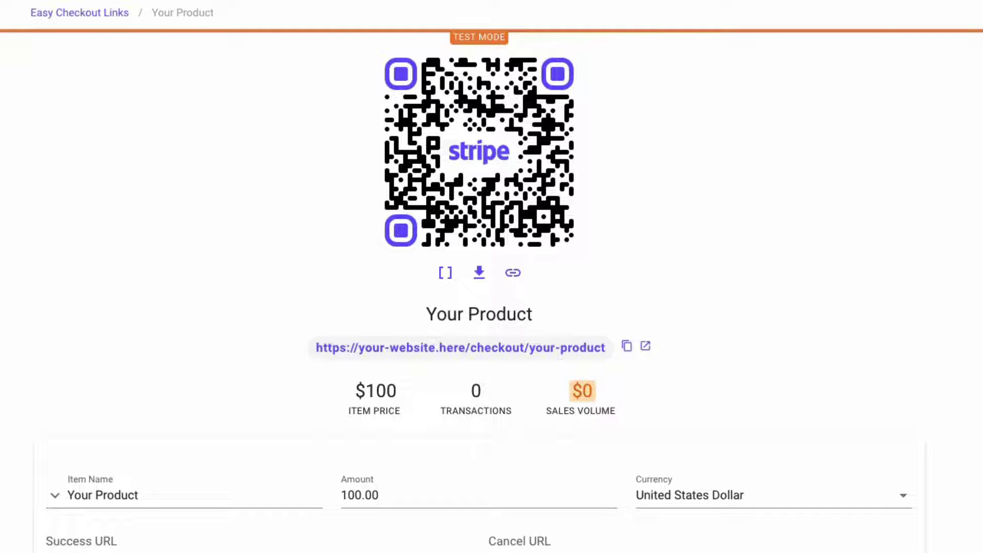
Reload the Your Product page and confirm the $100 payment dated Nov 14th 22 in Sales
key(F5)
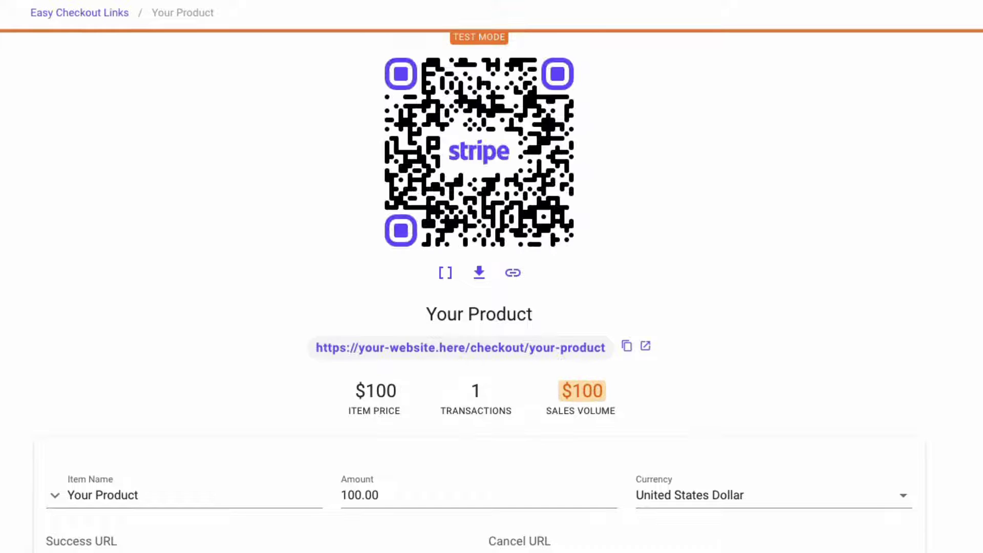
scroll(849, 336, down, 6)
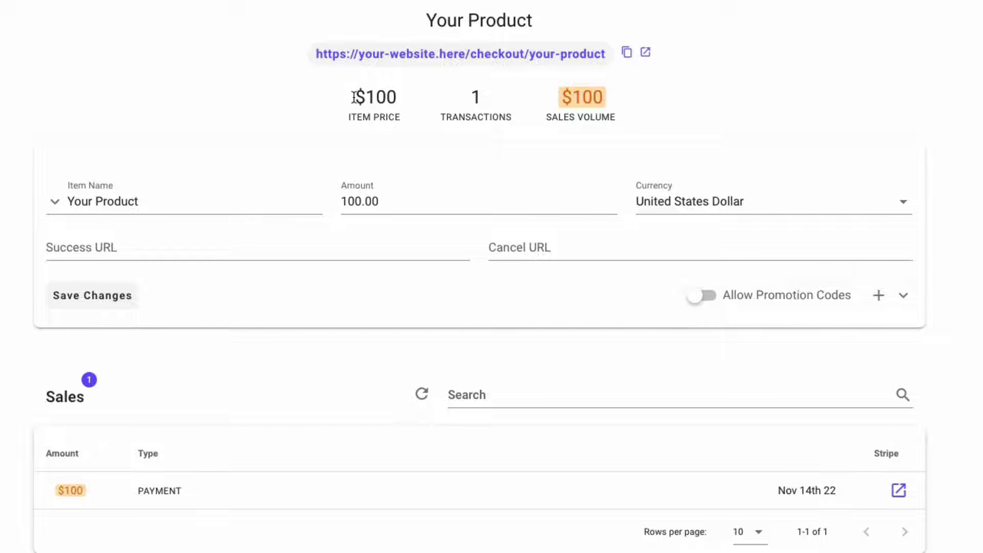
scroll(544, 97, down, 1)
drag(567, 88, 613, 64)
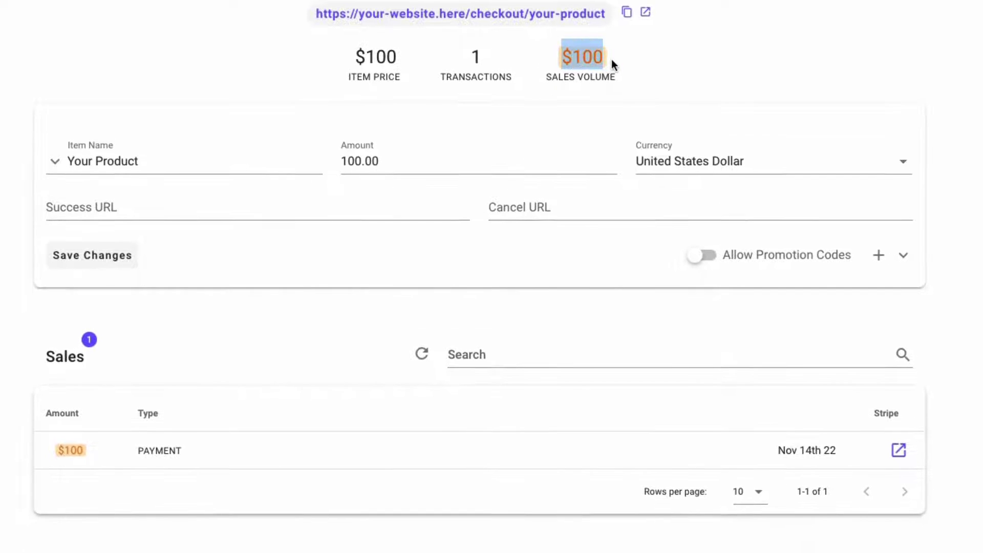
click(556, 57)
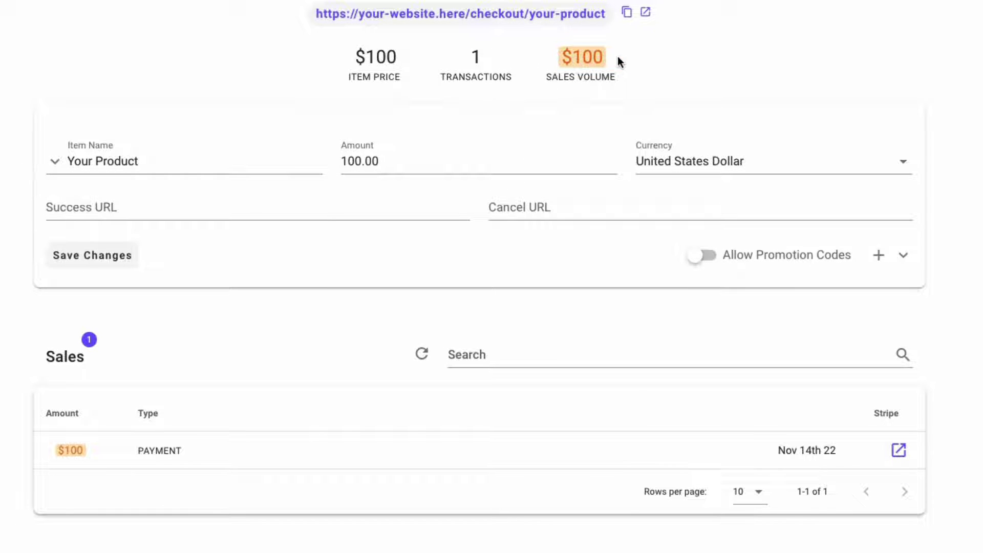
scroll(536, 71, down, 1)
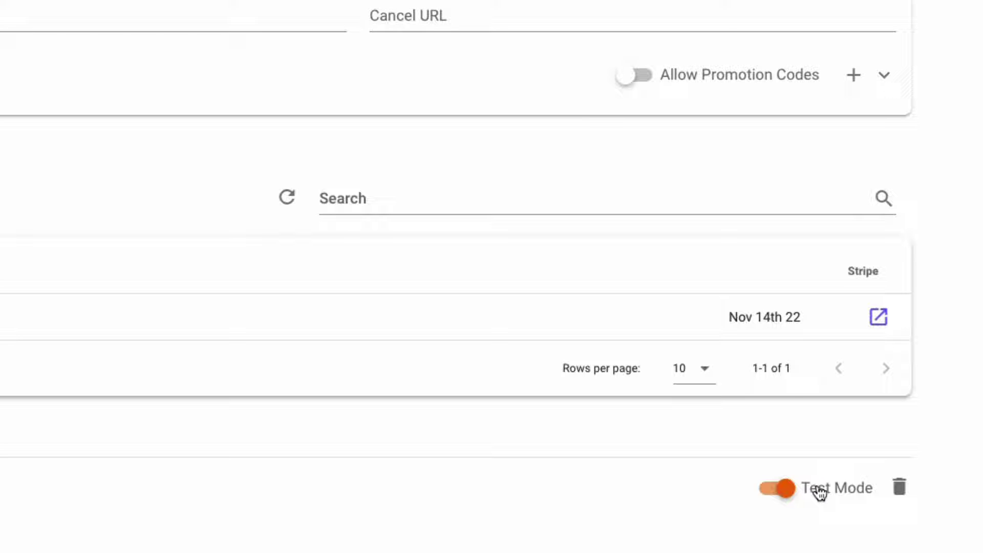
Switch Your Product out of test mode and go back to the 13-link dashboard
click(820, 491)
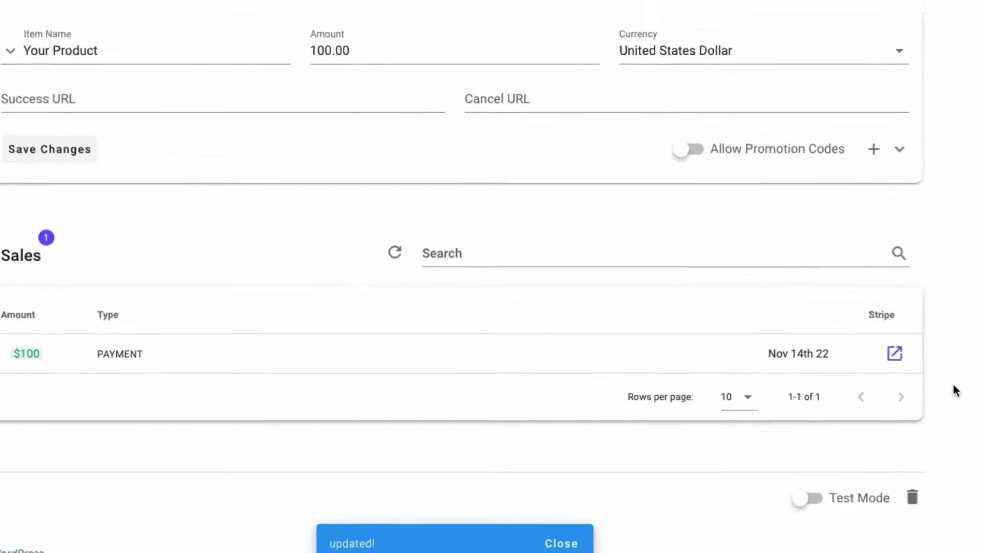
scroll(952, 446, up, 8)
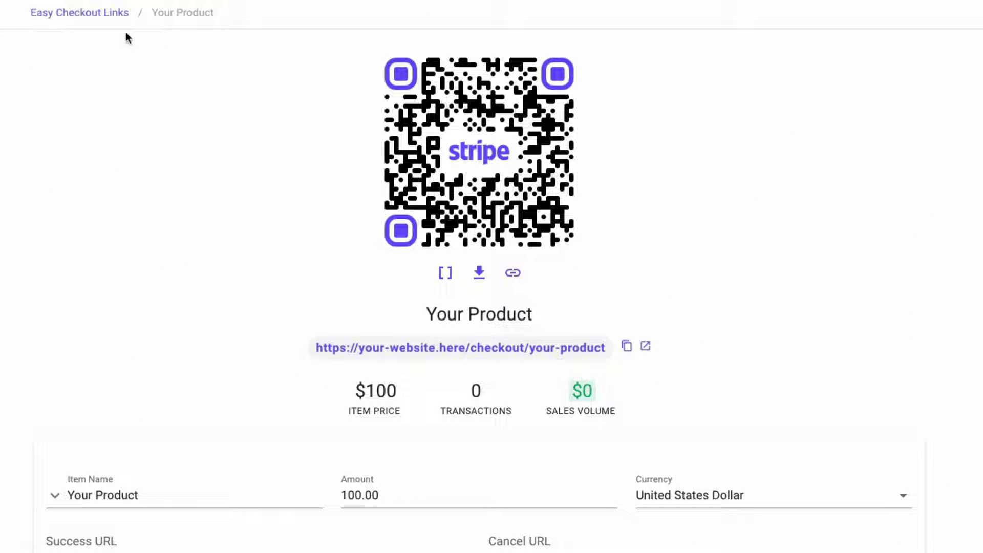
click(83, 19)
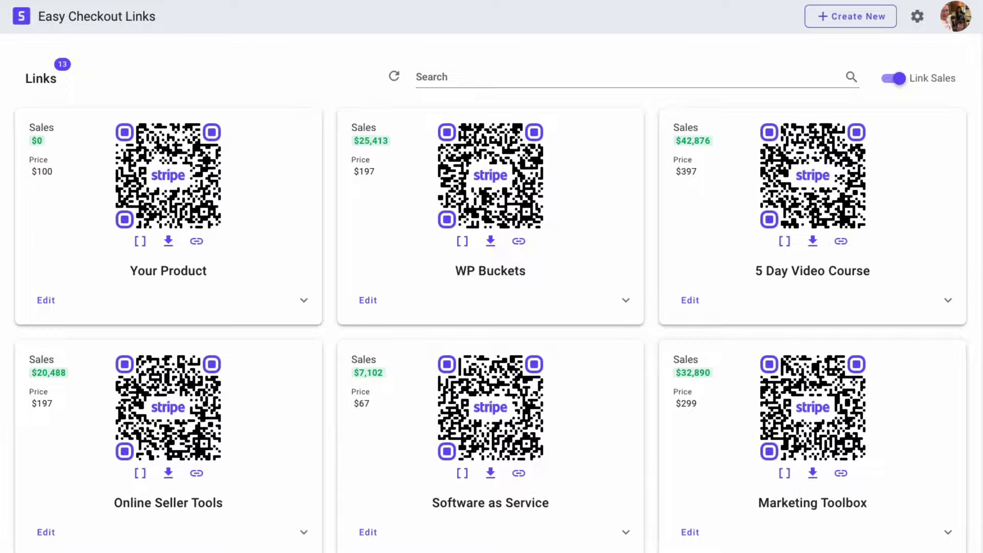
scroll(799, 467, down, 10)
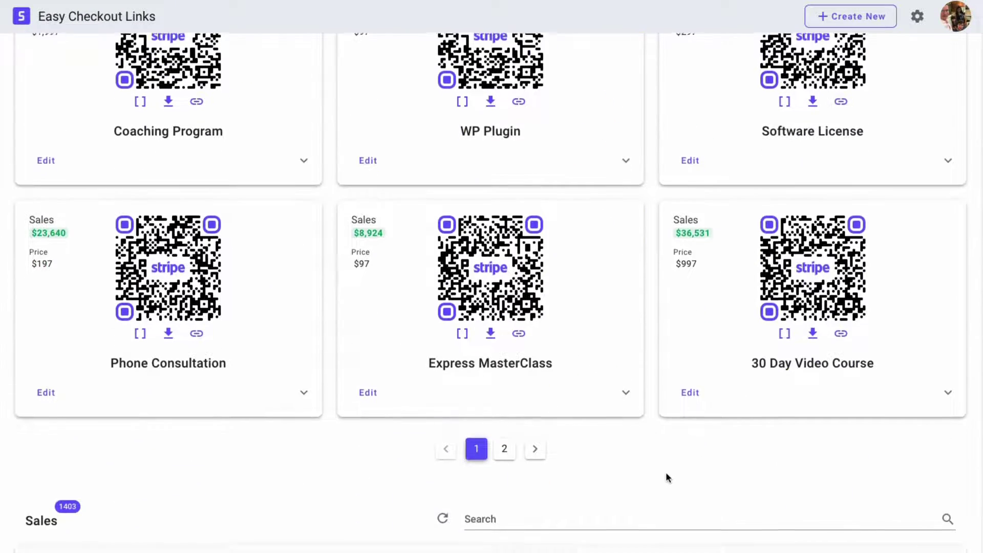
scroll(554, 491, down, 3)
scroll(509, 476, up, 10)
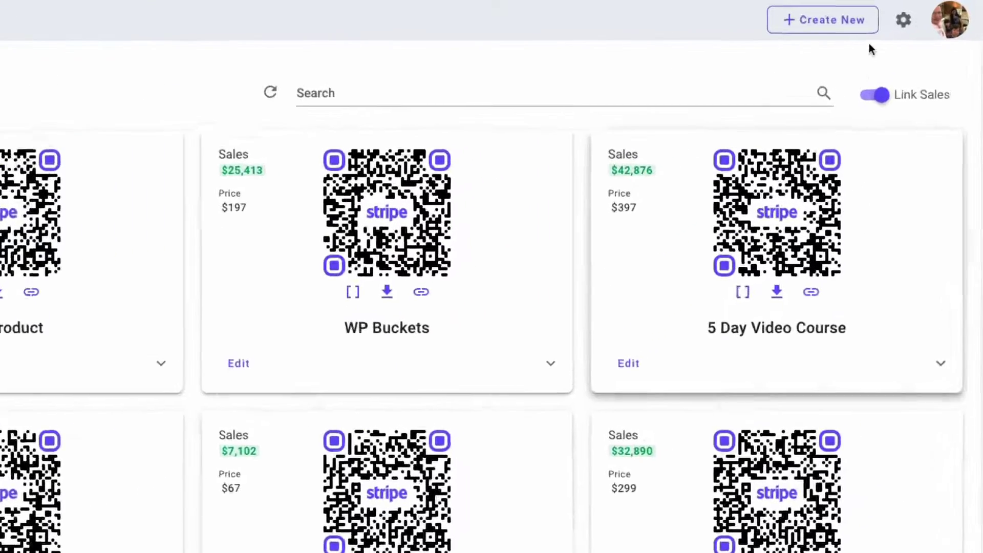
click(857, 20)
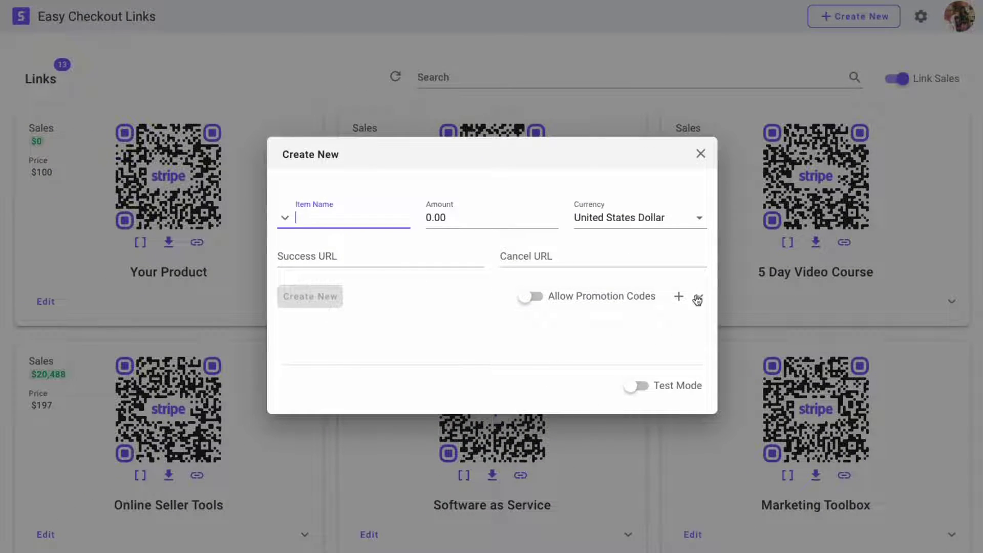
click(699, 154)
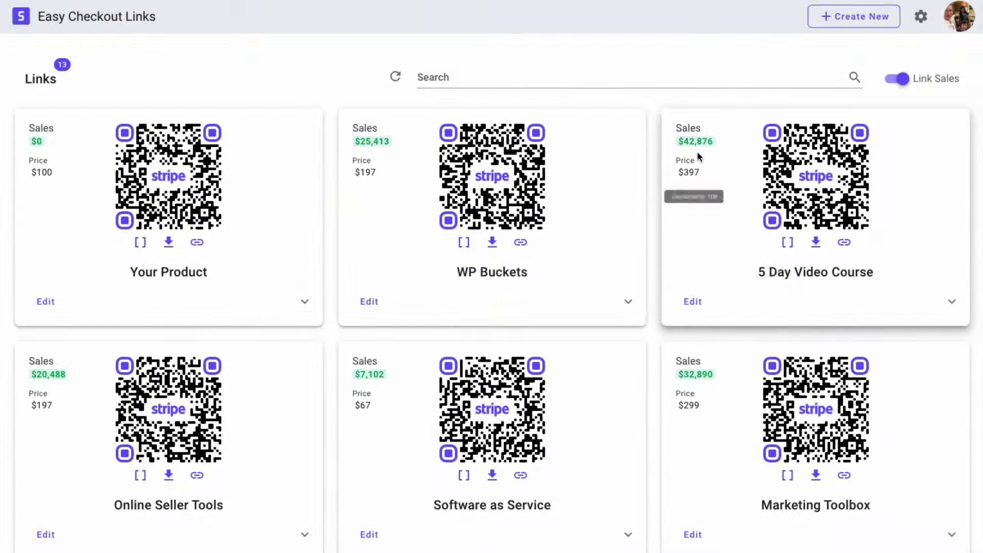
click(193, 194)
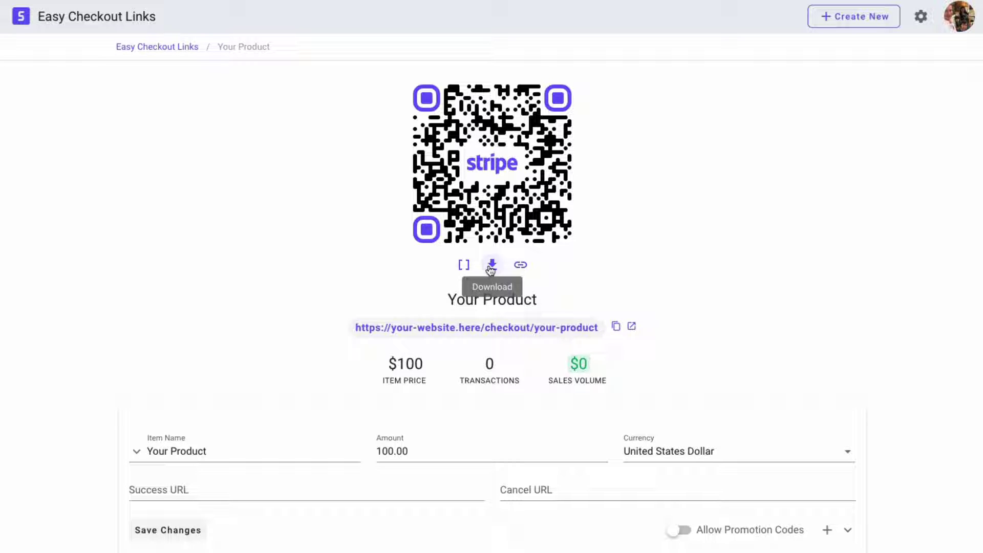
click(841, 17)
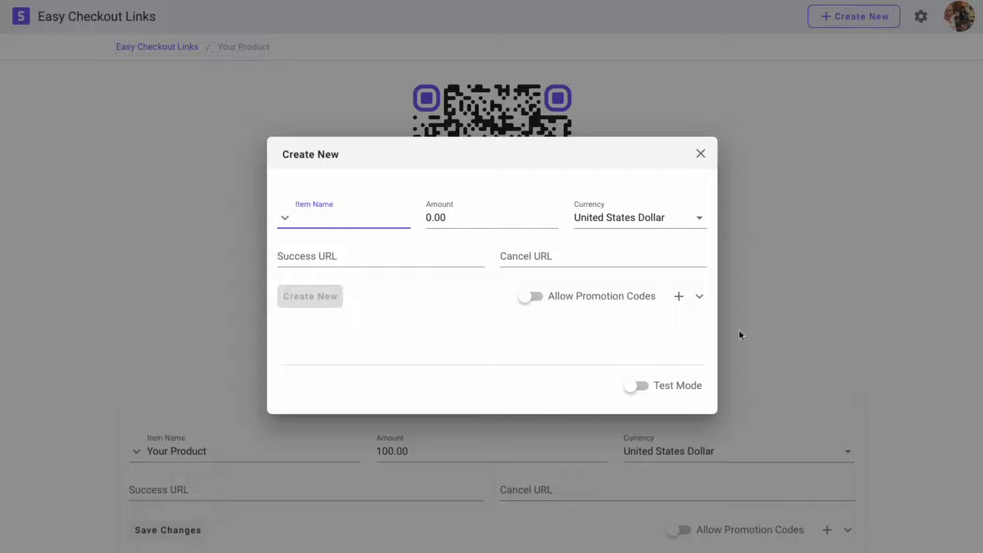
click(700, 153)
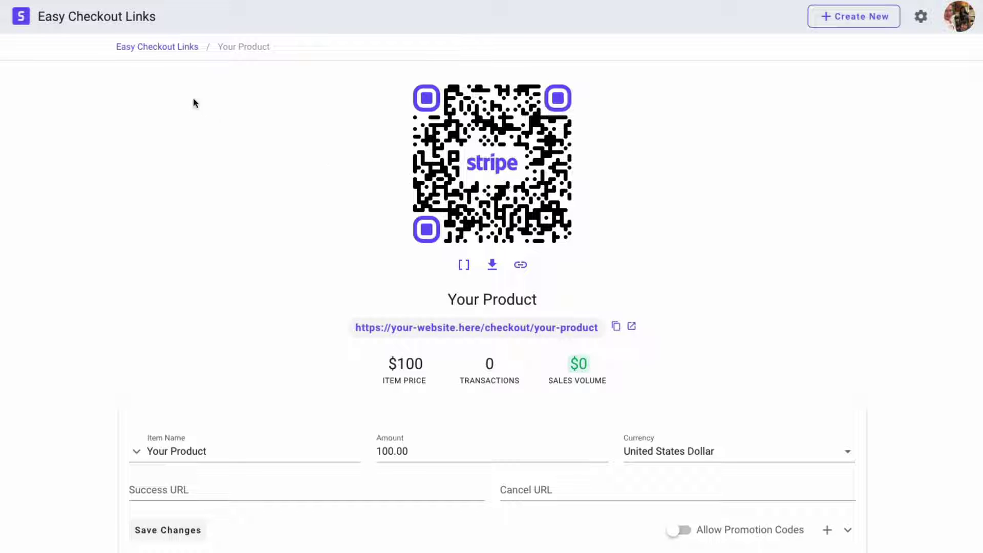
click(167, 46)
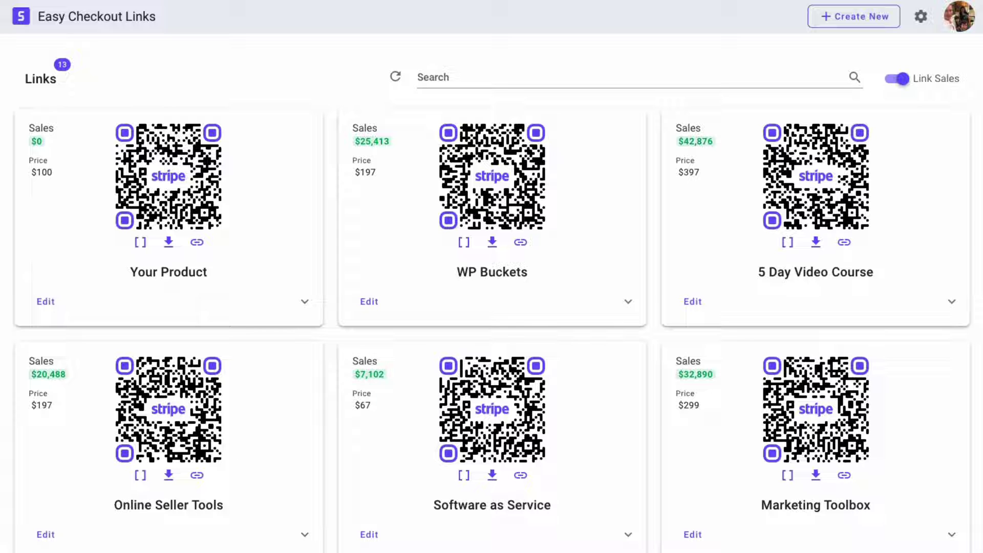
scroll(491, 308, down, 5)
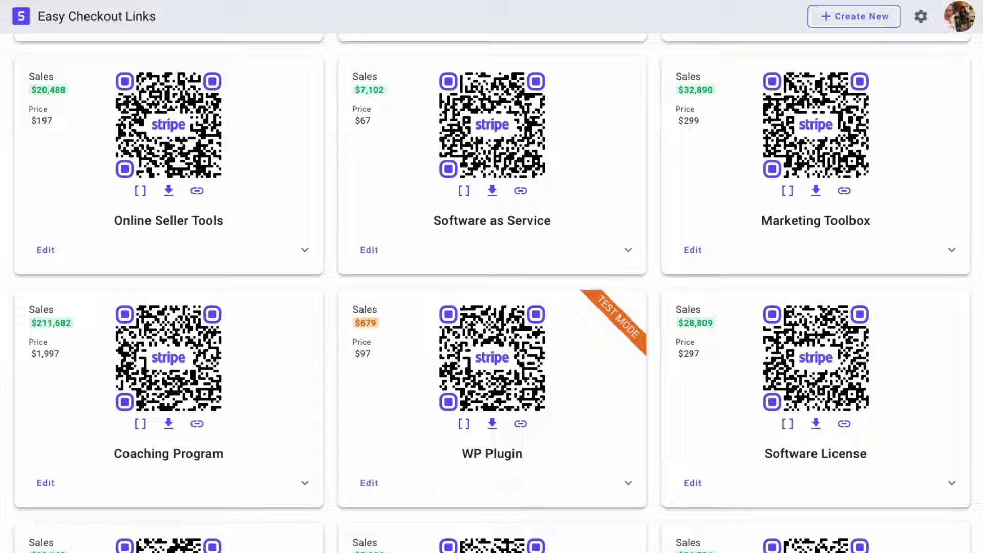
scroll(491, 276, down, 7)
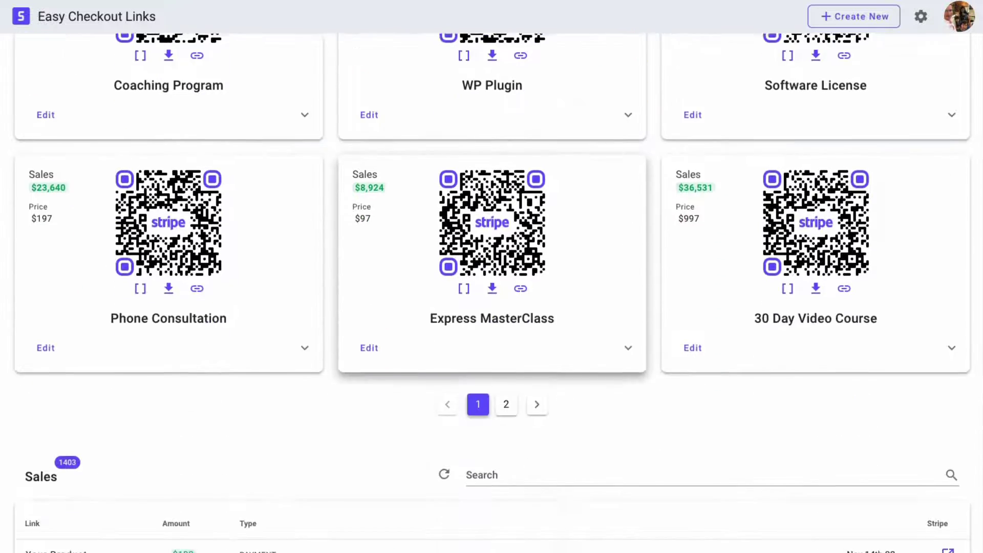
scroll(520, 371, down, 7)
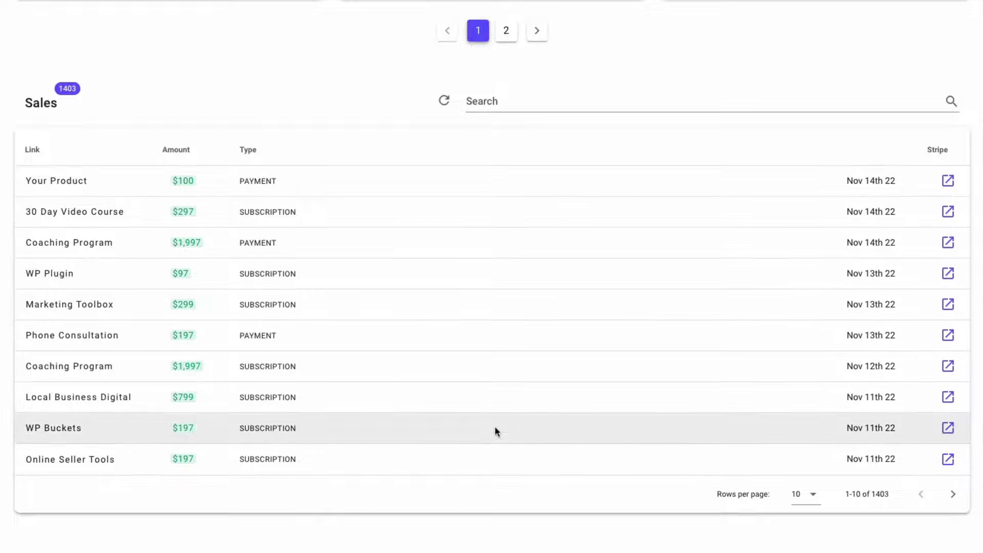
scroll(474, 452, up, 15)
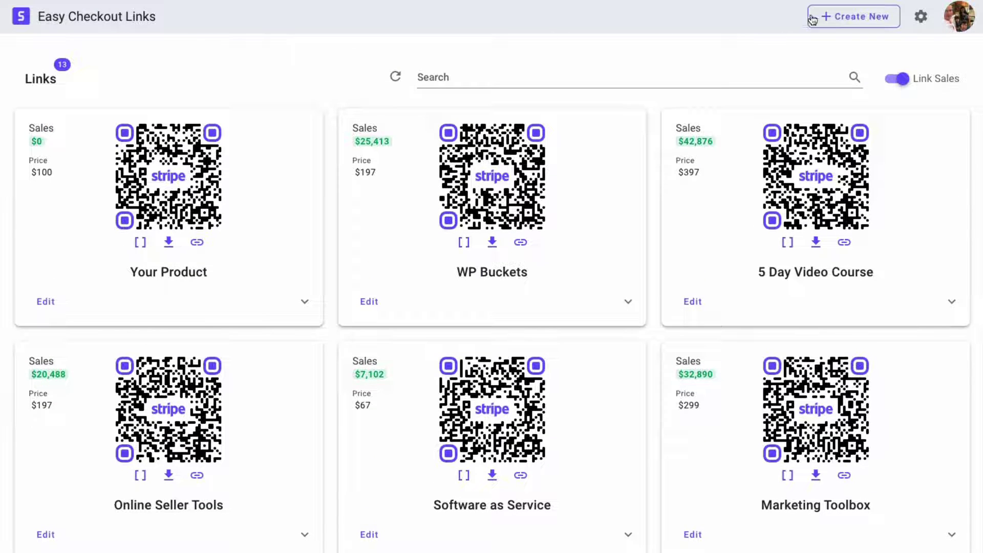
click(837, 17)
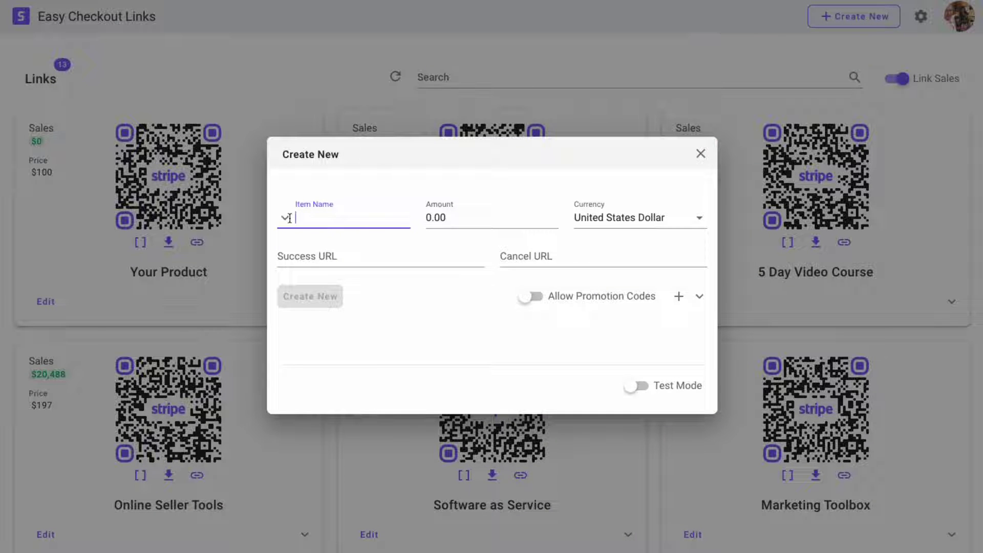
click(698, 295)
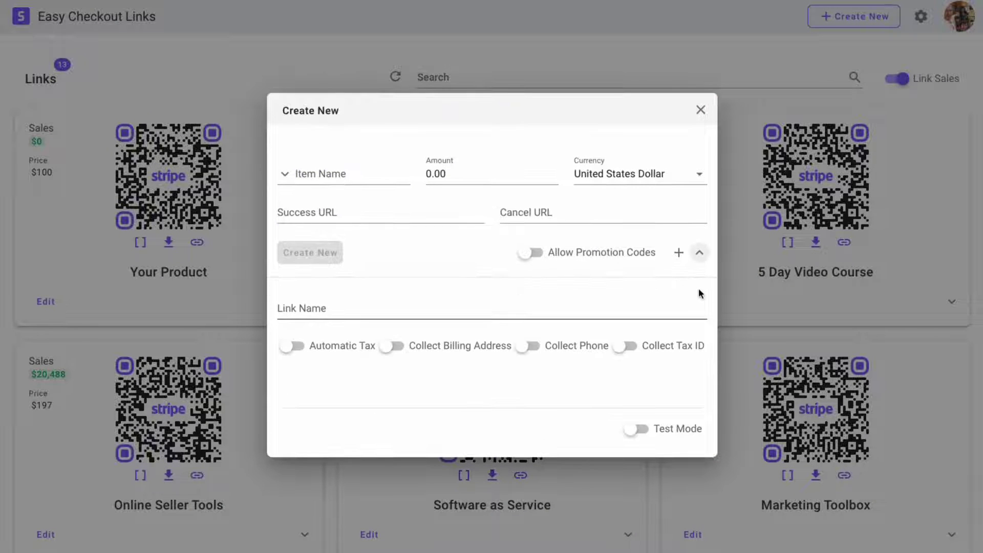
click(699, 252)
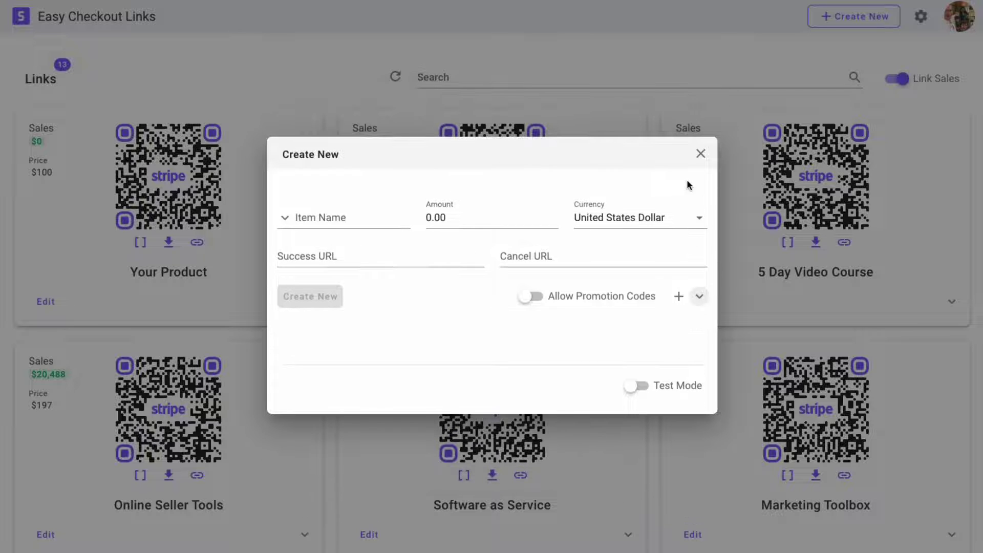
click(697, 154)
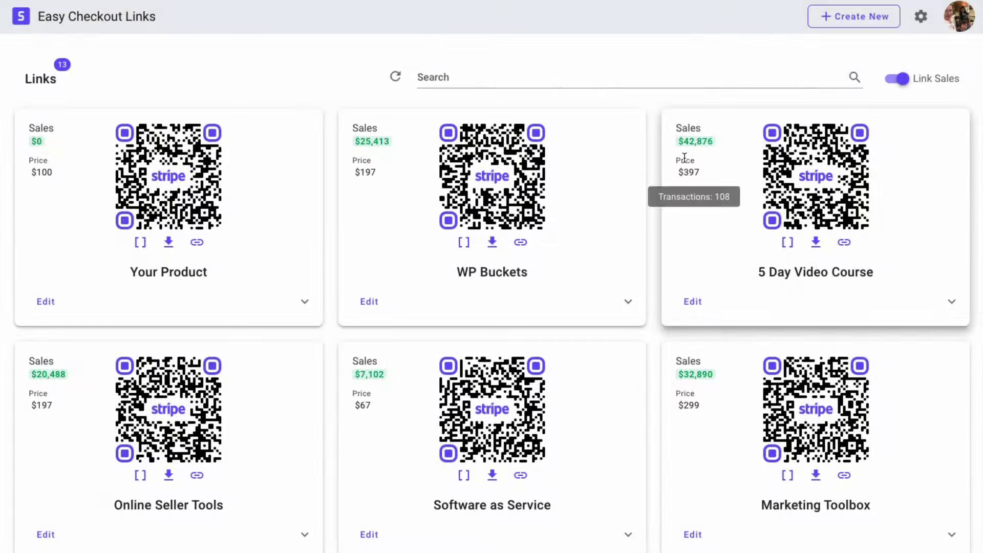